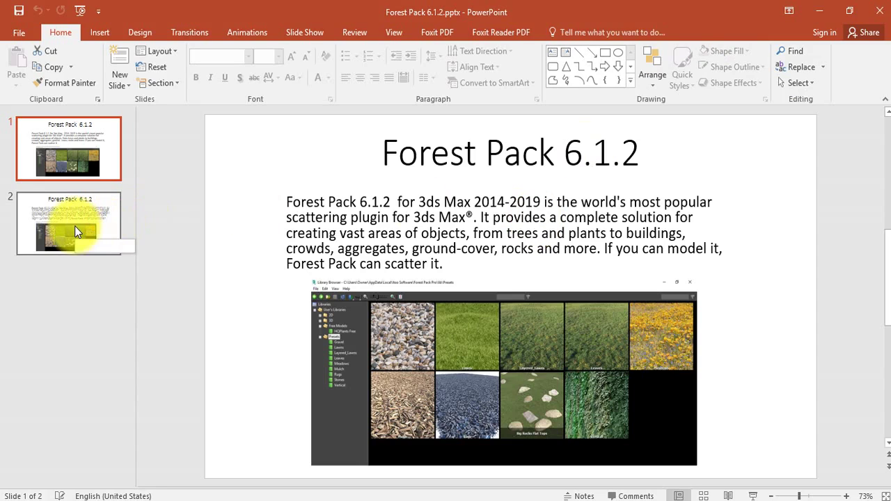
Show slide 2's Forest Pack screenshot, then view the forest cabin rendering 5beea31a744ad.jpg in Photos
click(76, 232)
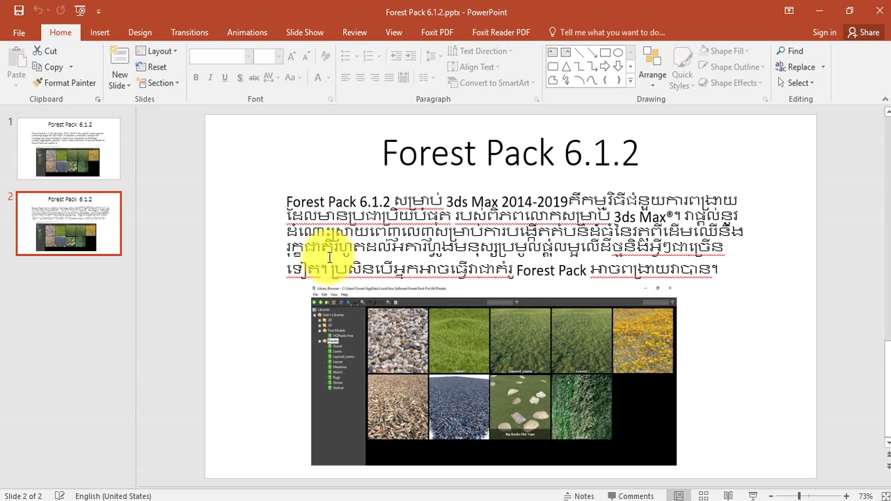
click(406, 387)
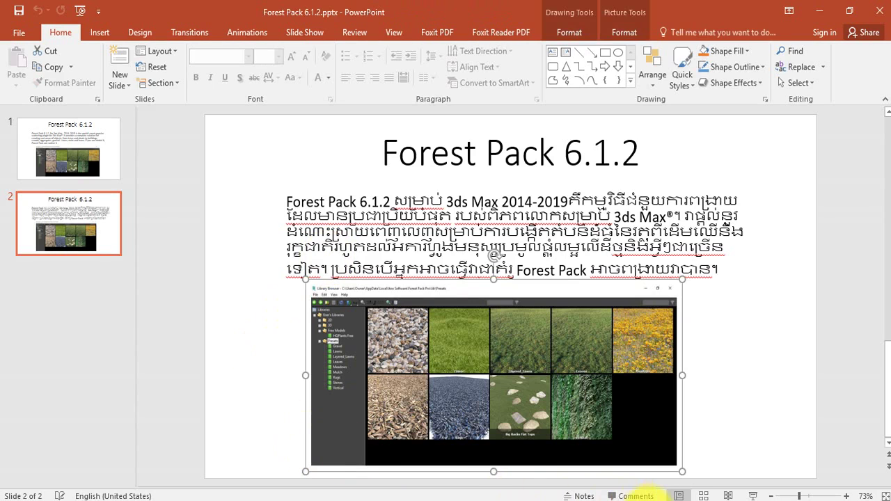
click(656, 495)
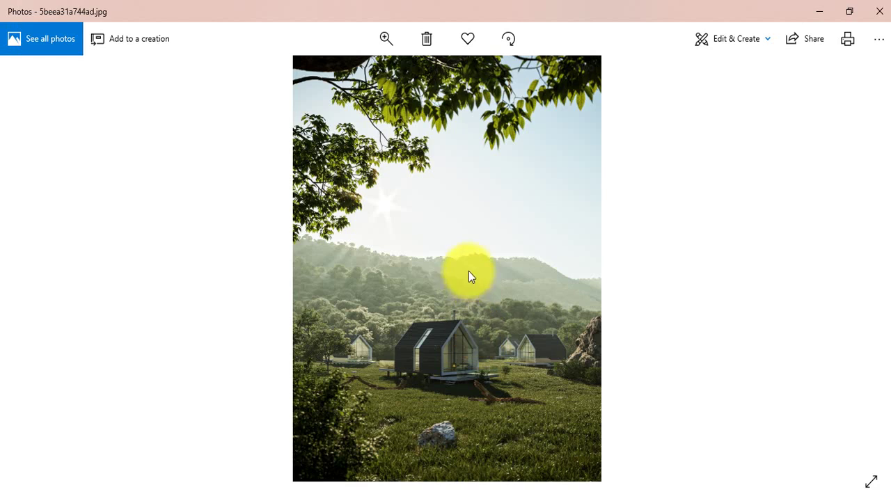
Browse the nine sample Forest Pack renderings, then return to forest test002.max in 3ds Max
key(Right)
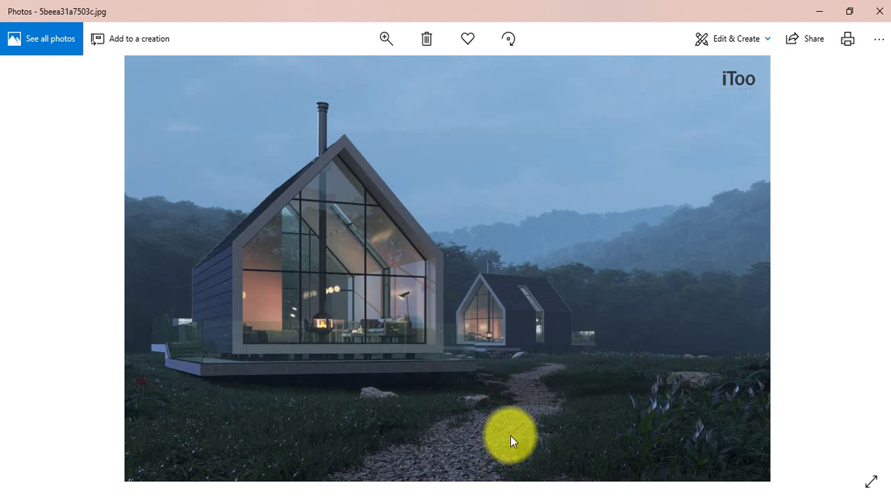
key(Right)
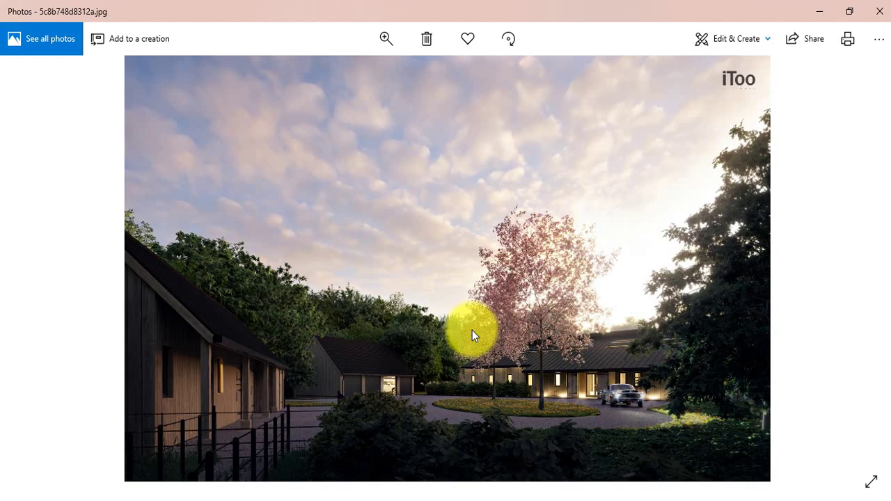
key(Right)
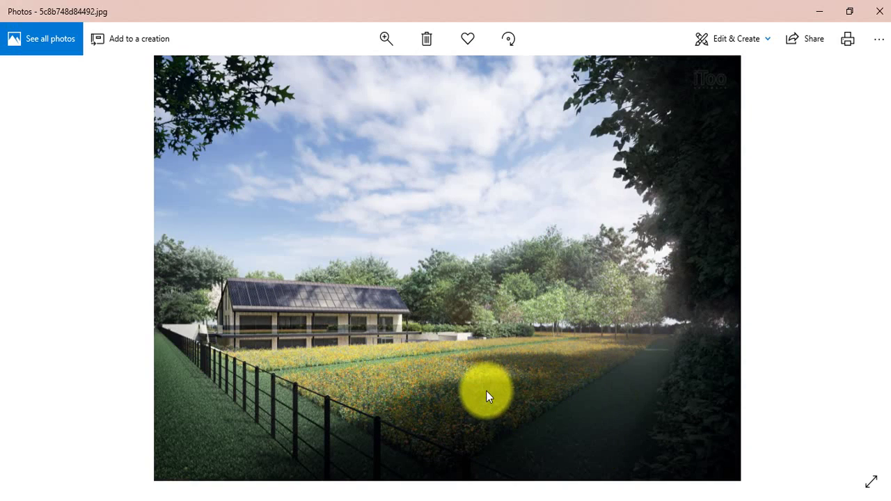
key(Right)
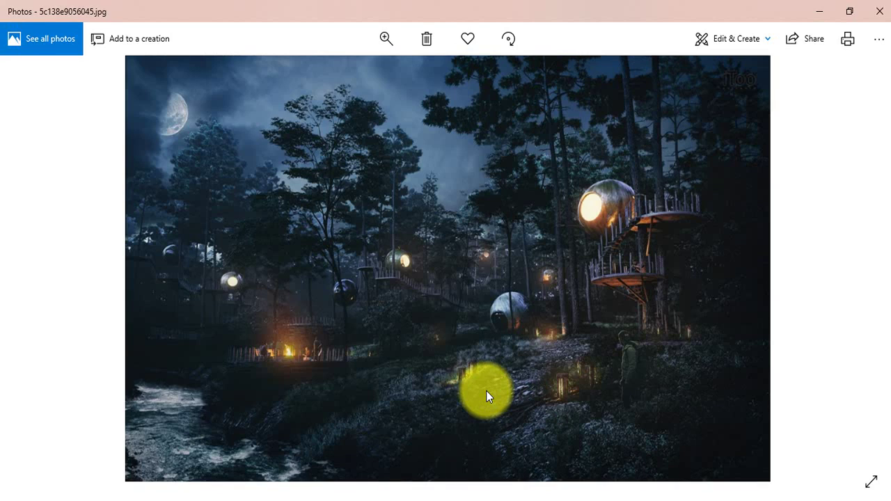
key(Right)
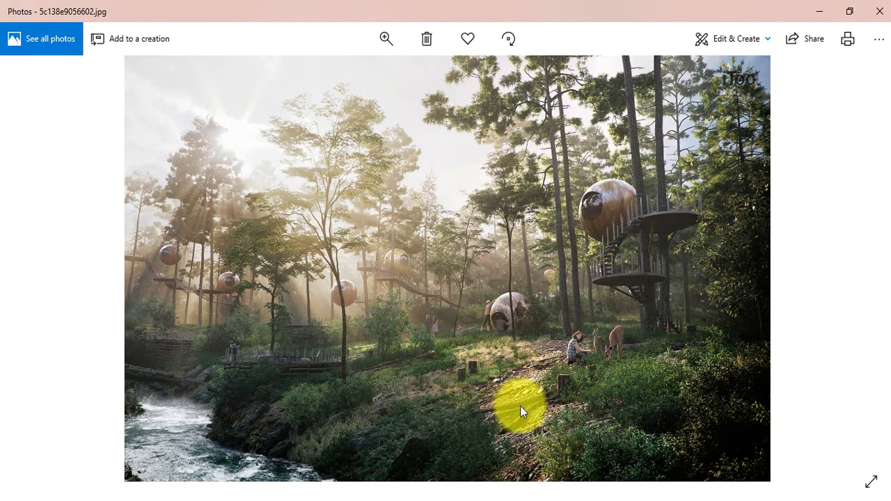
key(Right)
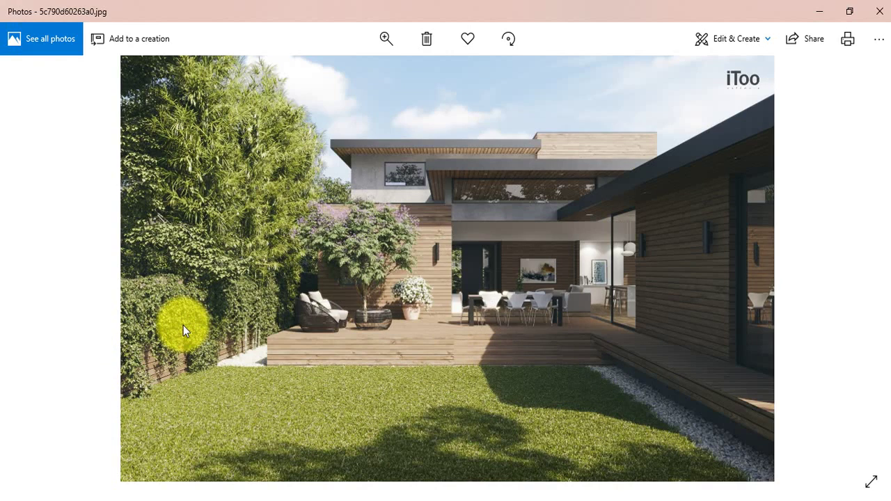
key(Right)
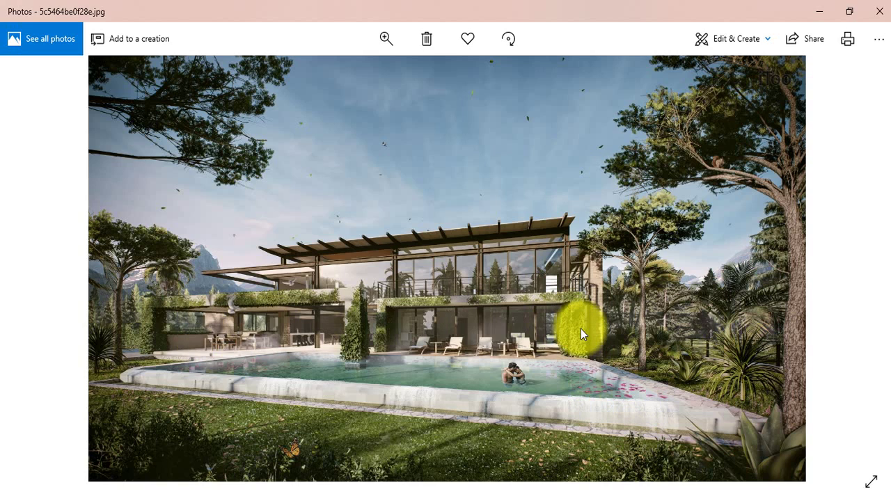
key(Right)
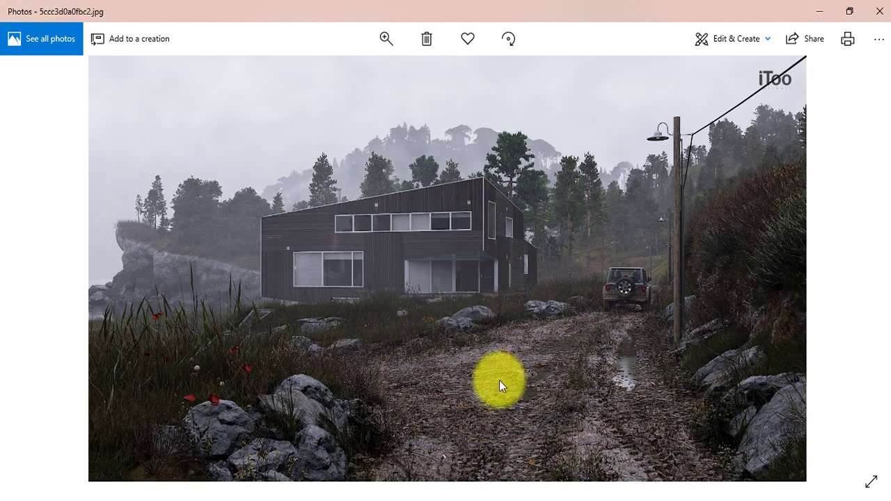
key(Right)
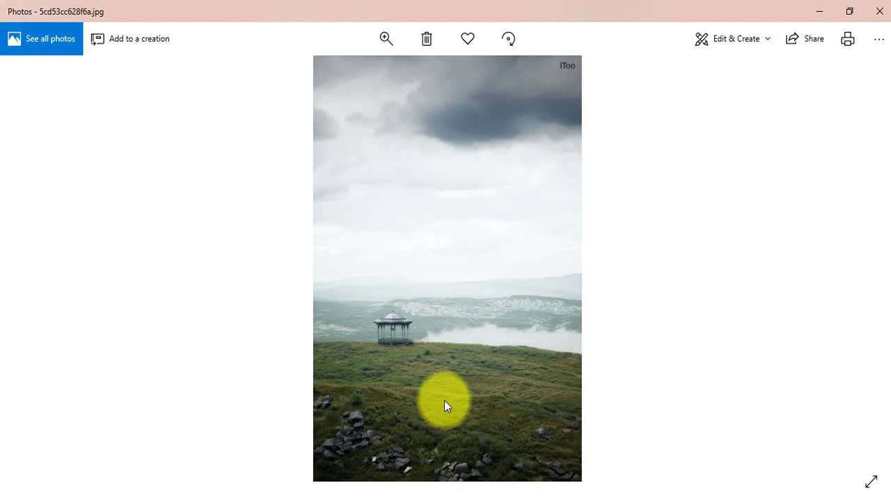
click(472, 496)
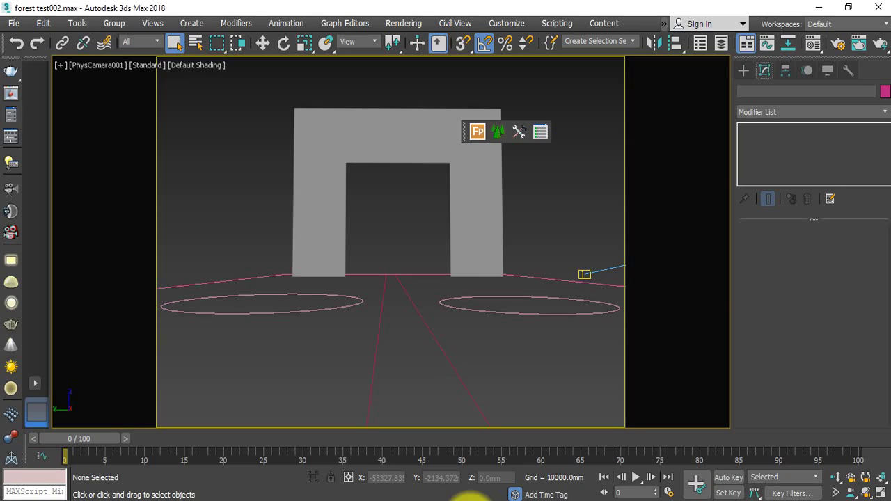
Check Rectangle001's 50000 mm length, deselect it, and start a Forest Pro scatter
click(420, 275)
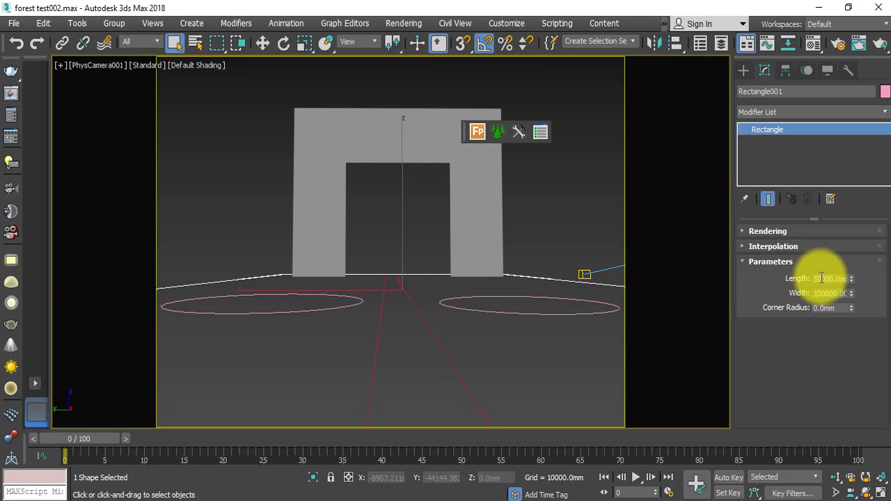
double_click(821, 278)
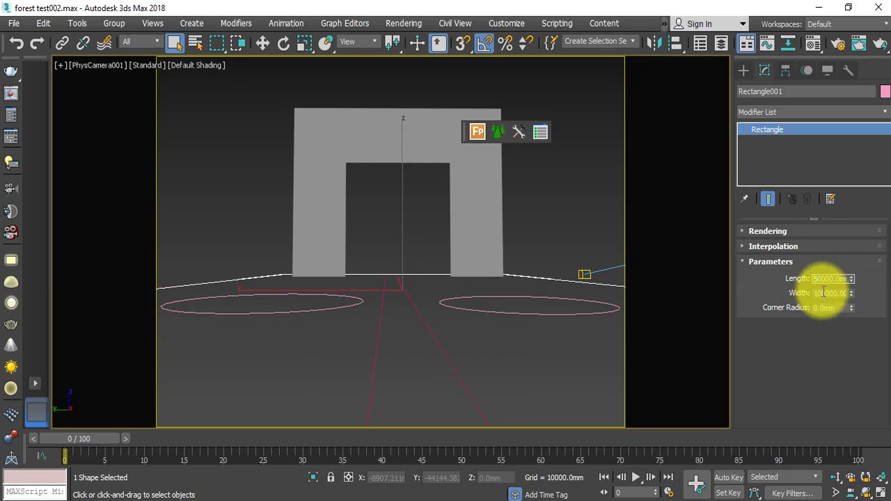
click(565, 218)
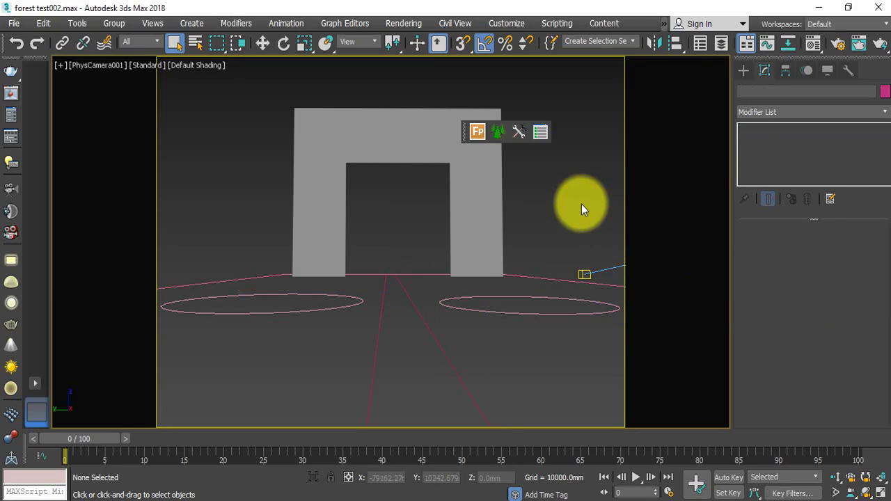
click(478, 131)
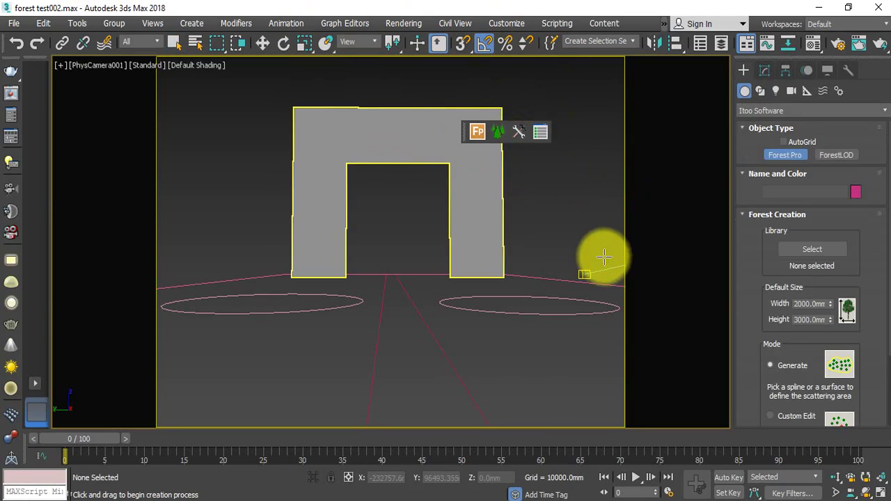
Create Forest001 on the ground rectangle and view it from above in Perspective
click(537, 275)
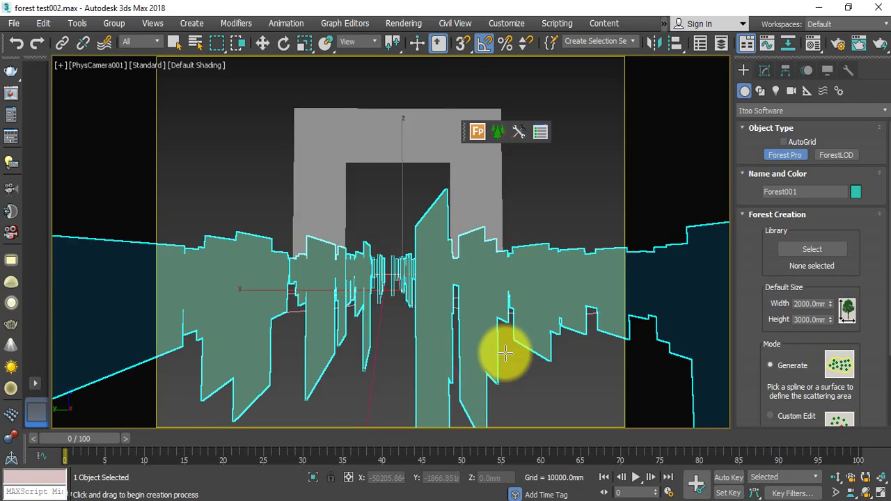
key(p)
scroll(506, 354, up, 3)
scroll(506, 353, down, 6)
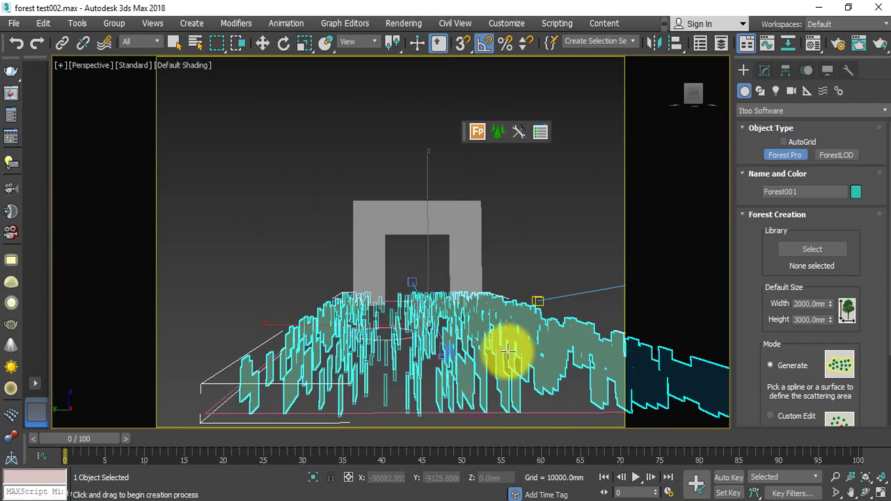
scroll(523, 303, down, 3)
scroll(512, 275, down, 2)
alt+middle_drag(512, 275, 514, 319)
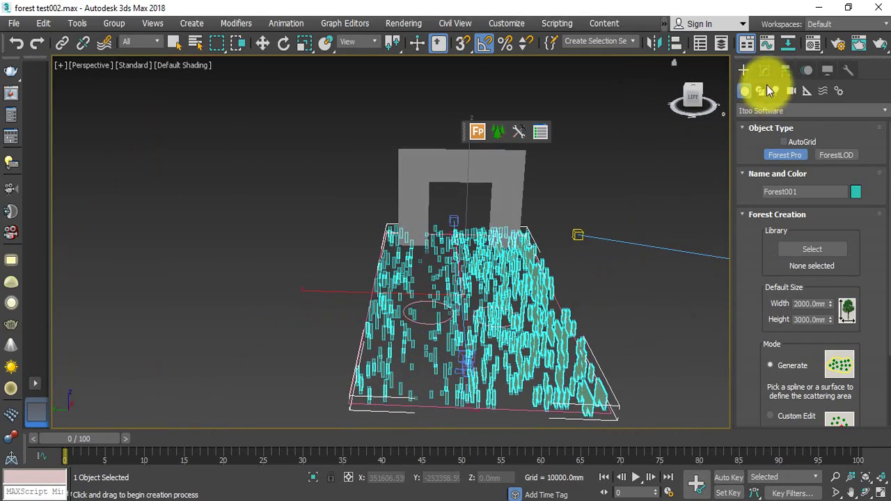
click(764, 71)
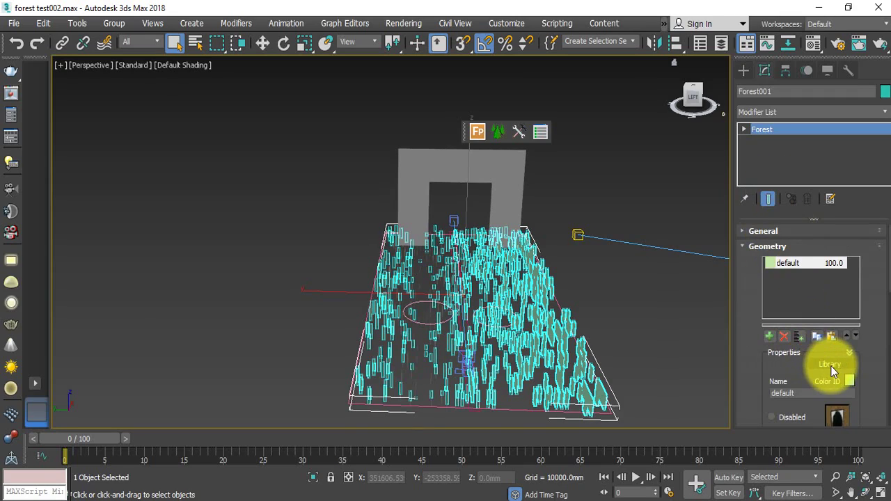
click(831, 366)
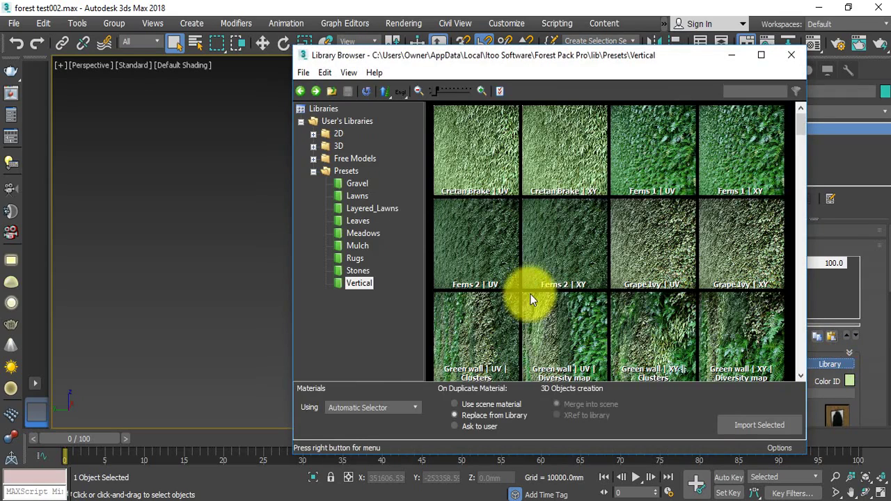
Select the Wild grass 02 (large) preset from the Lawns library folder
click(350, 198)
click(460, 175)
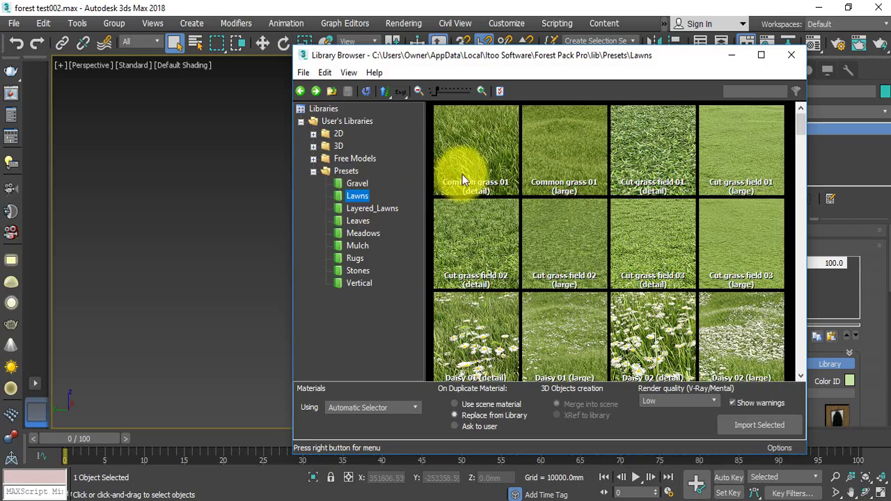
scroll(501, 244, down, 1)
scroll(501, 241, down, 1)
scroll(502, 242, down, 1)
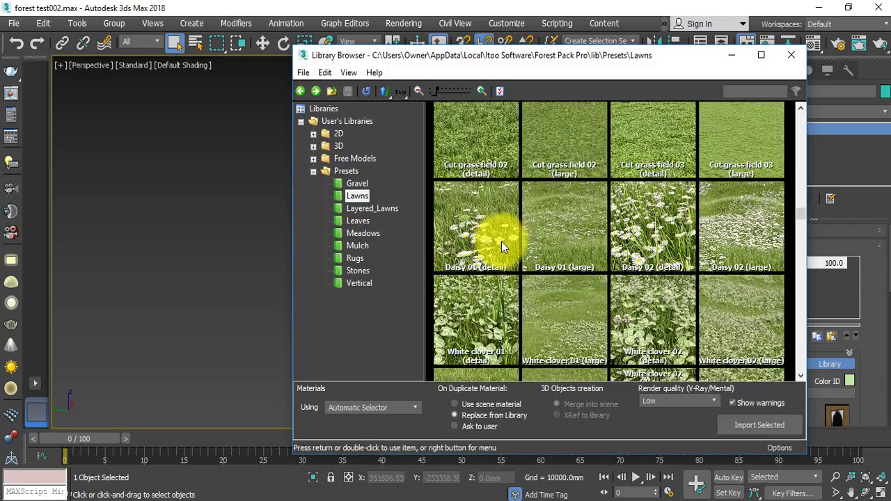
scroll(501, 242, down, 1)
scroll(532, 239, down, 1)
scroll(550, 240, down, 1)
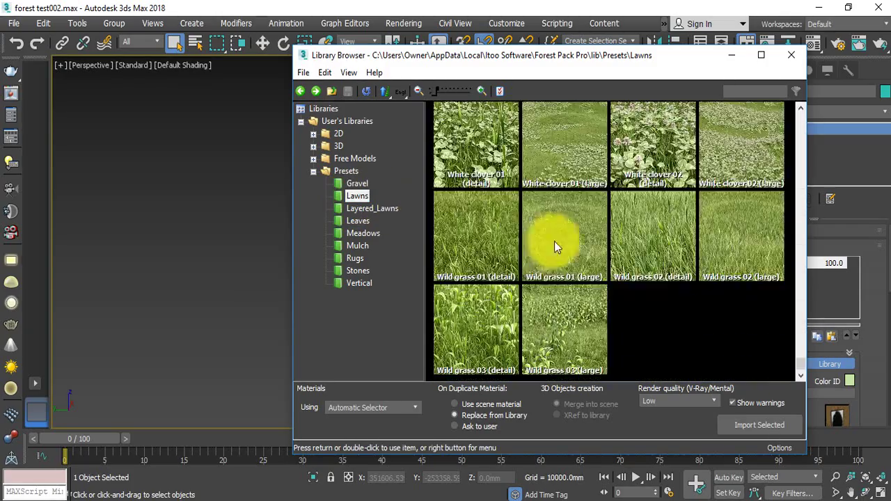
click(499, 237)
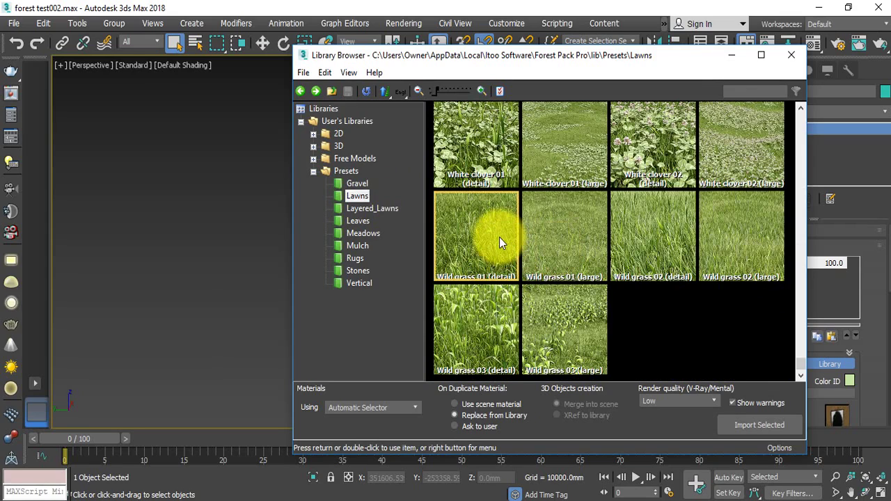
click(552, 234)
click(716, 238)
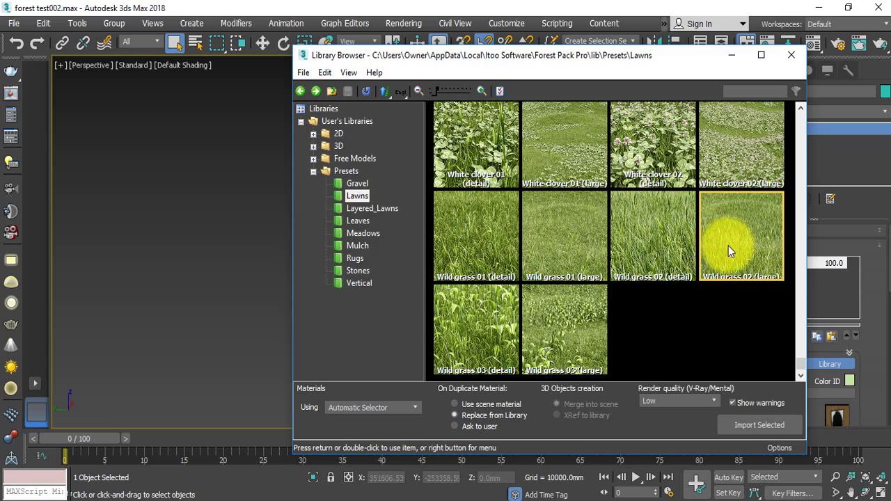
Import it at Low render quality, accepting the rescale to scene units
click(692, 401)
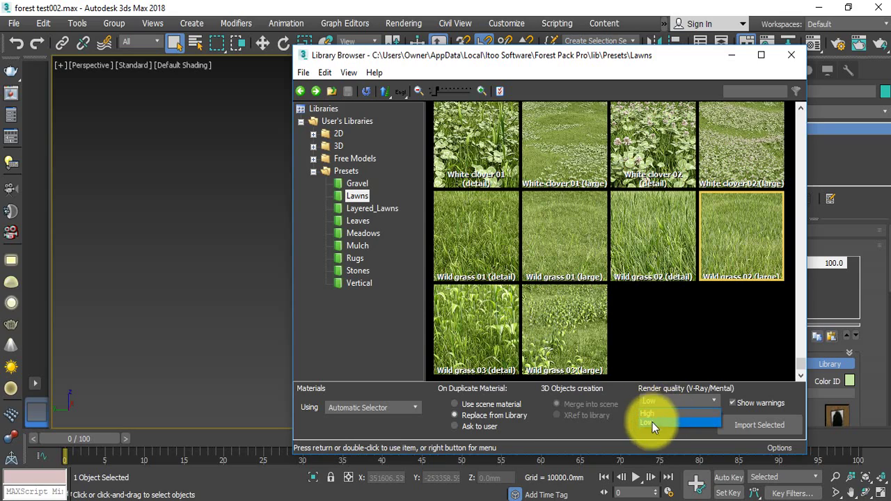
click(653, 422)
click(658, 404)
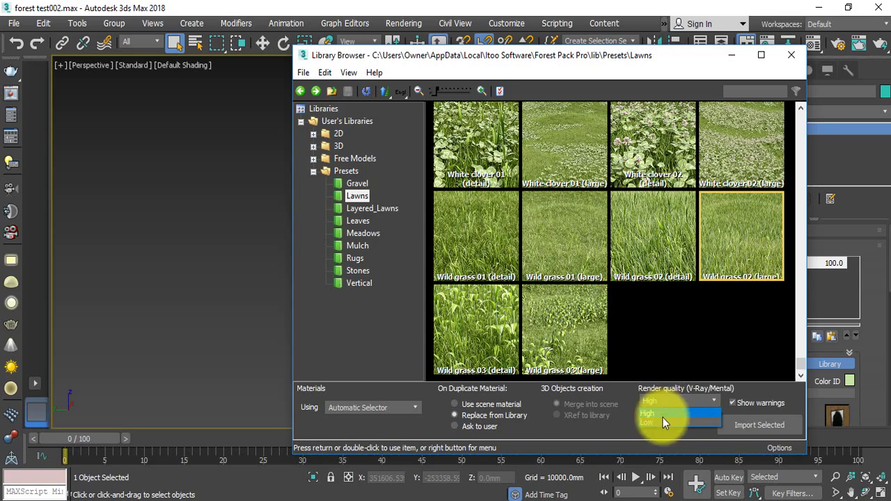
click(654, 422)
click(756, 423)
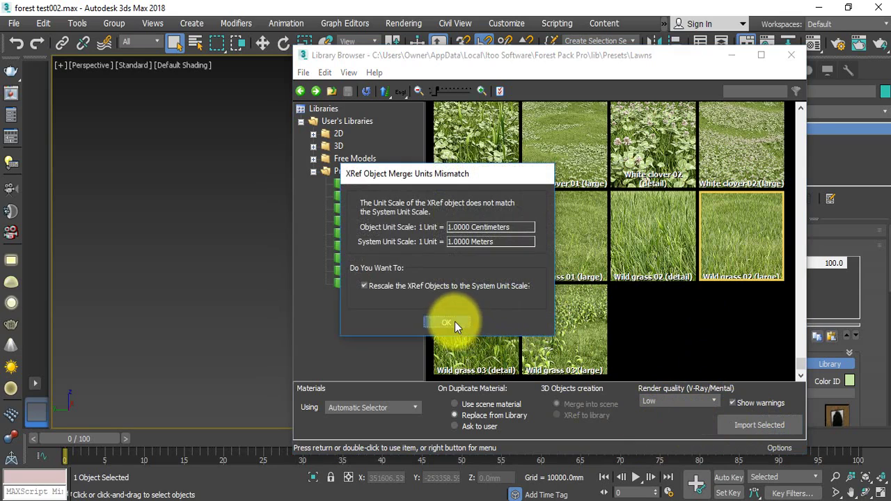
click(455, 322)
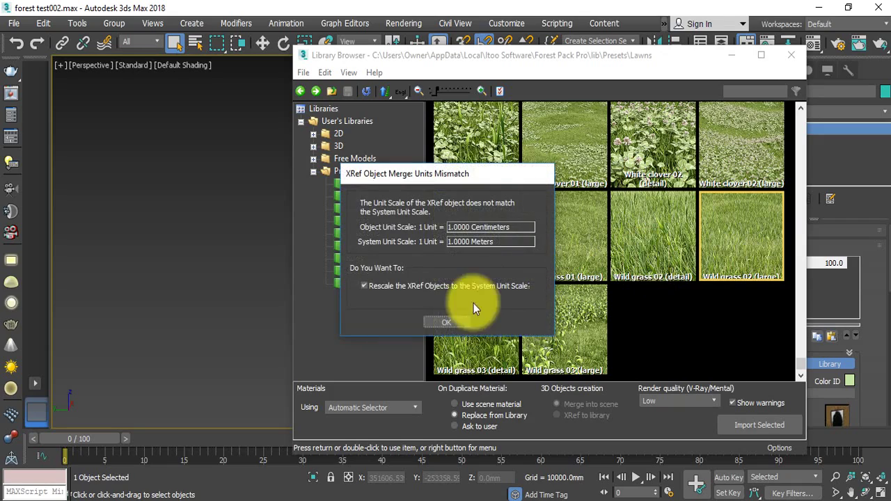
click(447, 321)
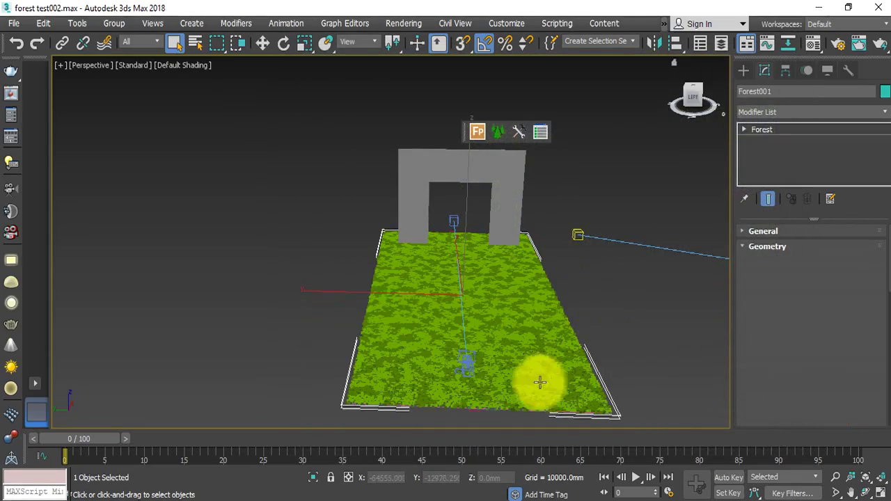
Orbit around the grass and expand Forest001's Areas rollout listing Rectangle001
middle_drag(513, 358, 456, 350)
scroll(452, 356, up, 3)
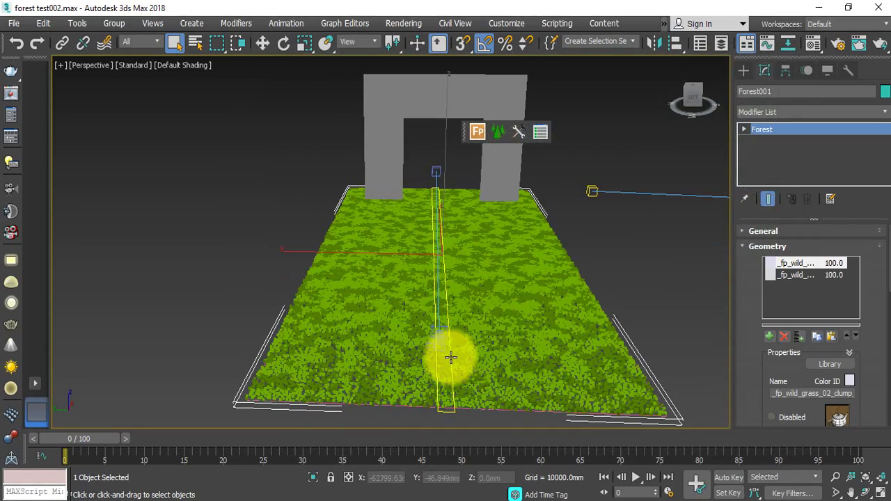
alt+middle_drag(532, 349, 505, 343)
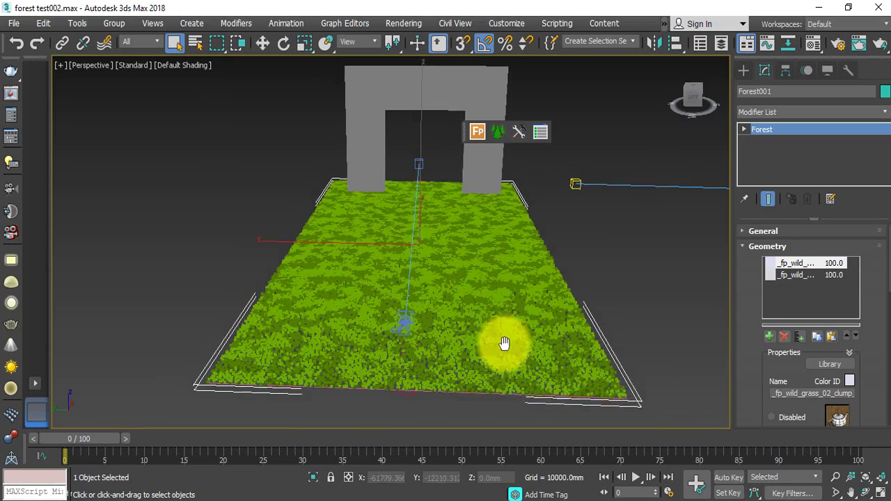
drag(743, 373, 743, 164)
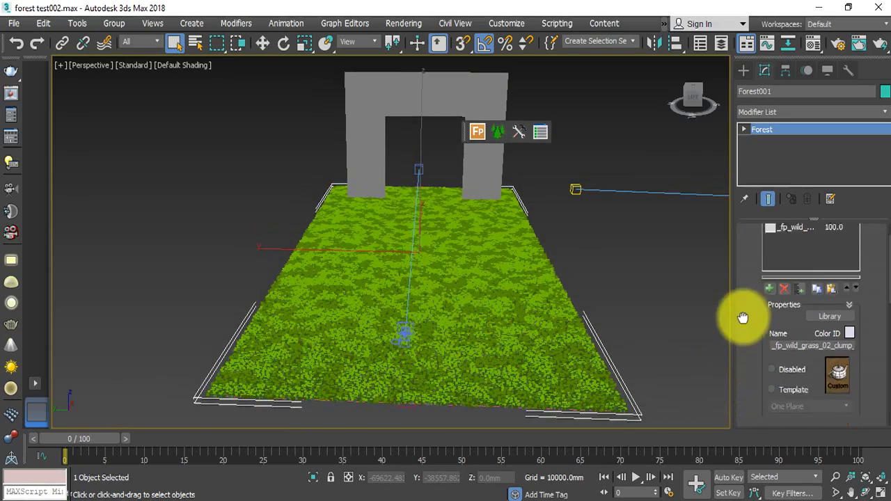
drag(746, 401, 746, 239)
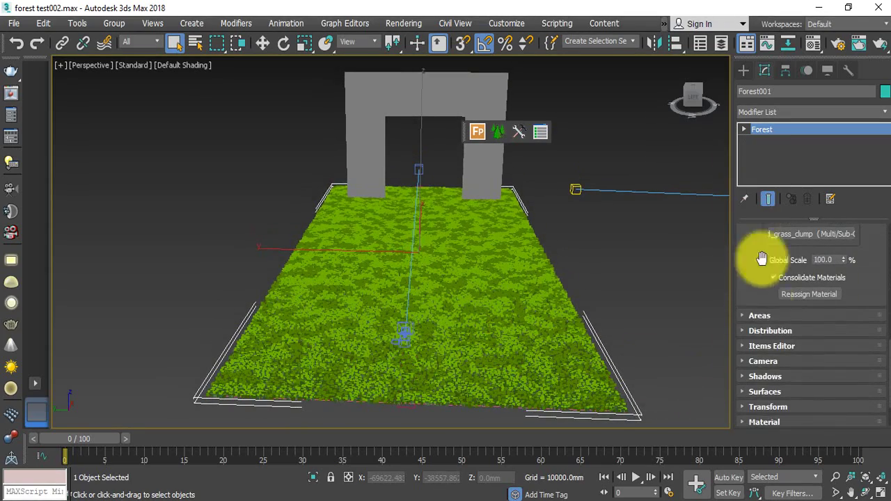
click(761, 317)
scroll(752, 350, up, 1)
scroll(744, 355, up, 4)
scroll(744, 352, up, 2)
scroll(743, 346, up, 2)
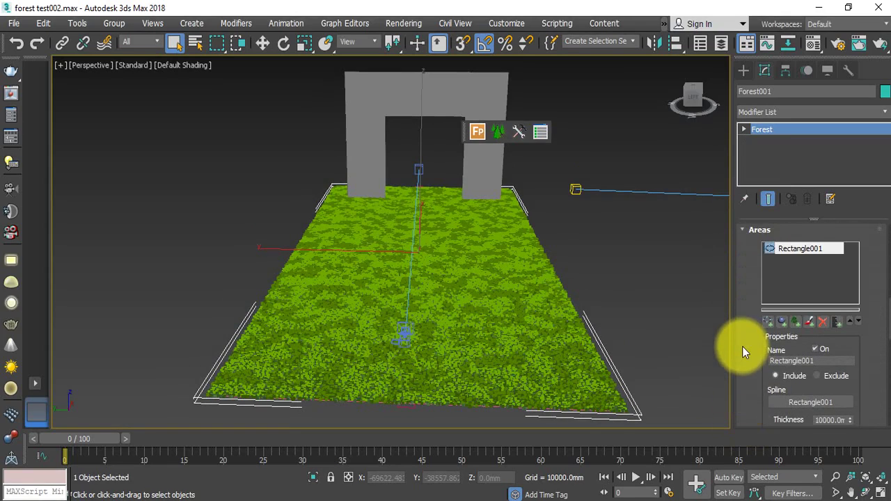
Add the Rectangle002 strip as an Exclude area to cut the path from the grass
click(768, 321)
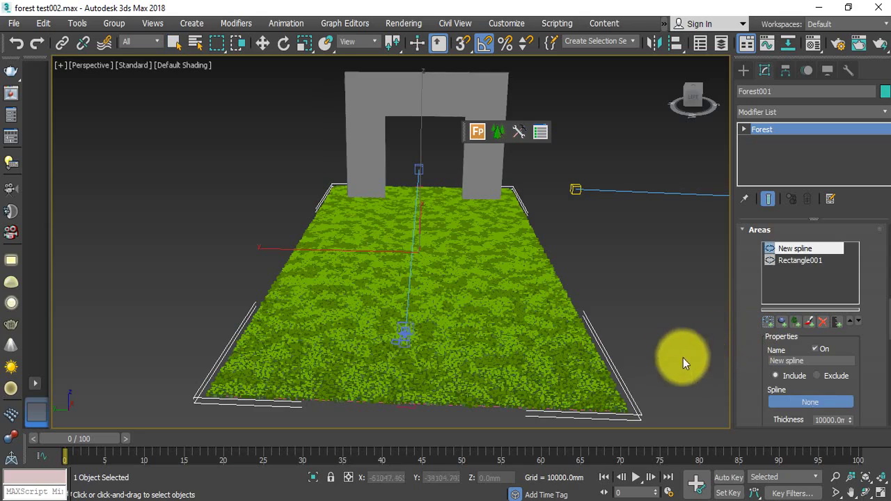
click(413, 410)
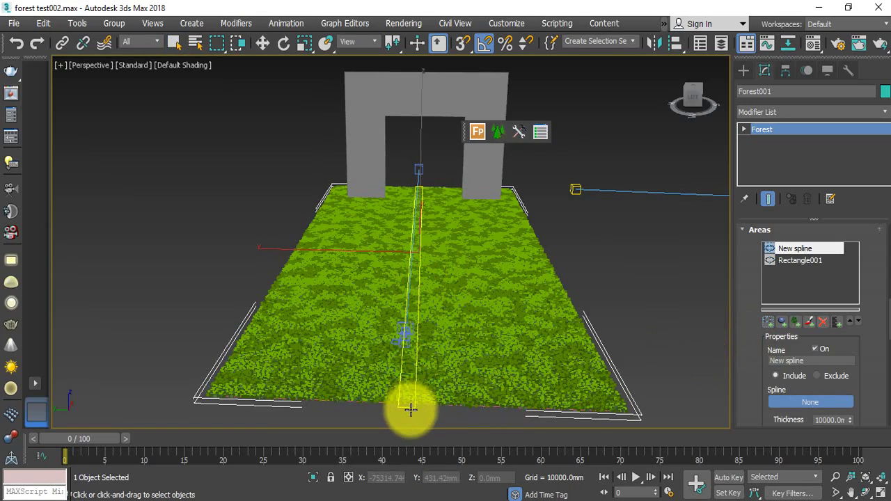
click(411, 410)
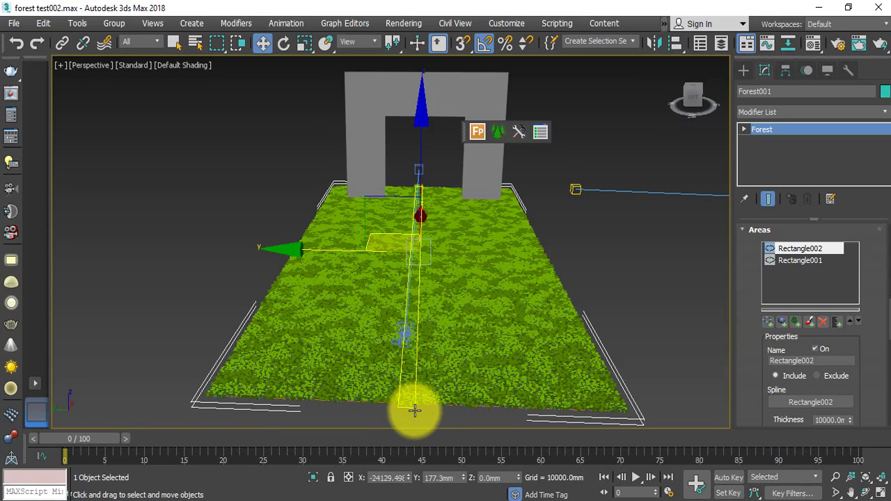
click(830, 376)
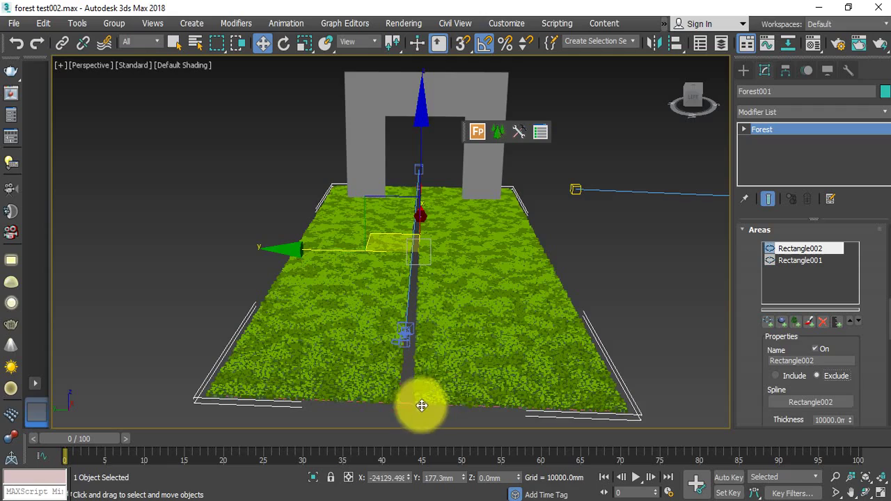
scroll(456, 343, up, 3)
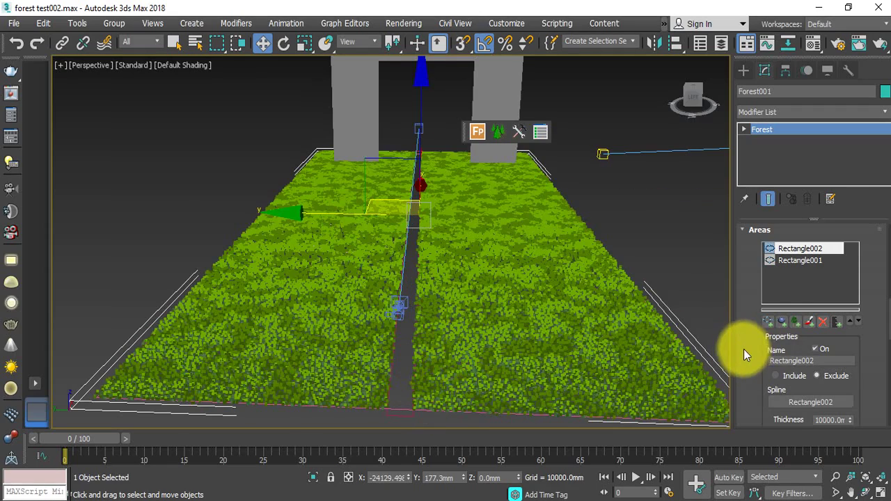
Add Circle001 and Circle002 as Exclude areas to clear two round holes
click(765, 321)
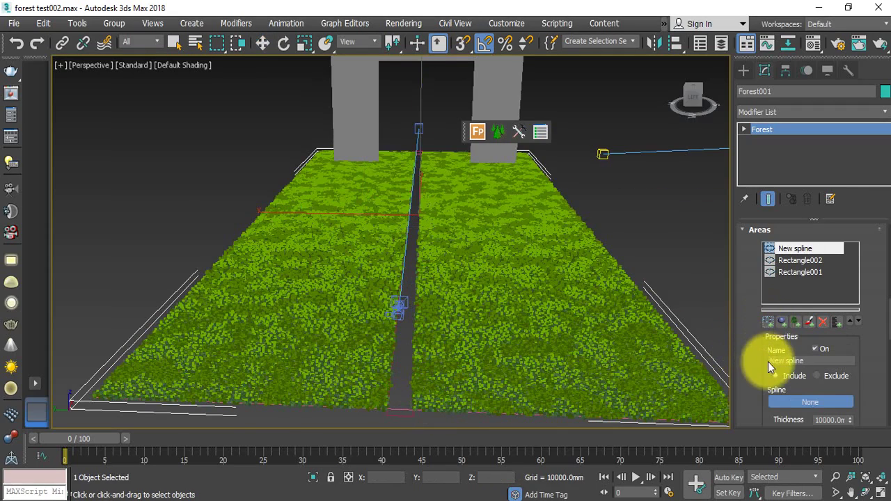
click(342, 249)
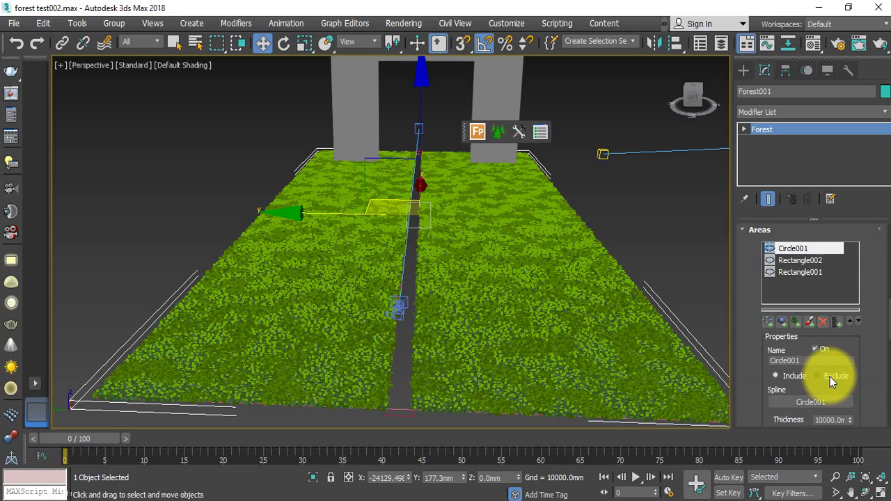
click(830, 377)
click(767, 320)
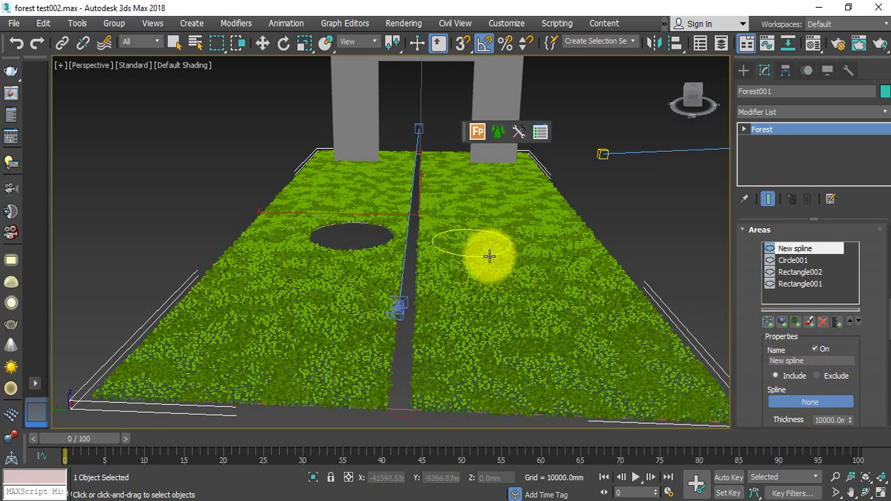
drag(489, 256, 491, 257)
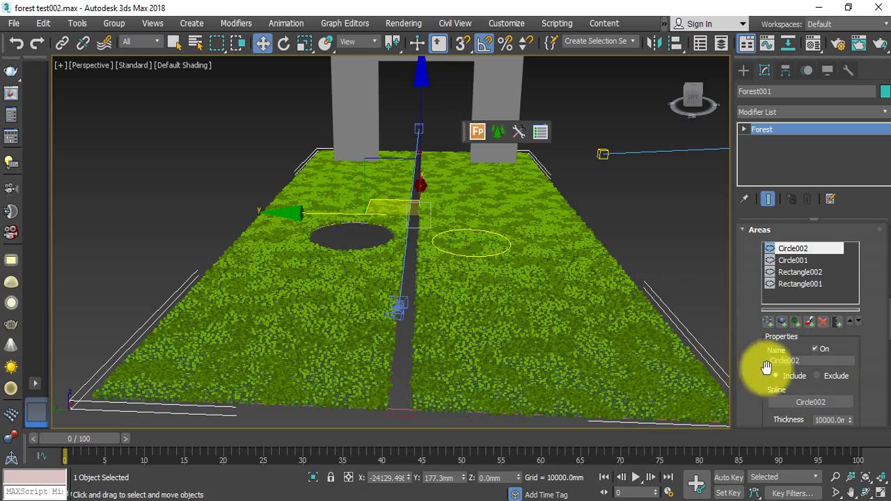
click(833, 375)
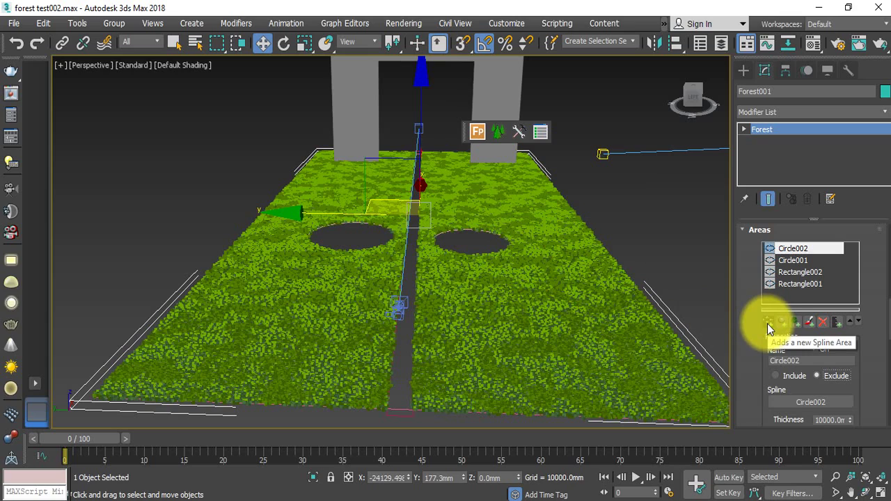
click(668, 262)
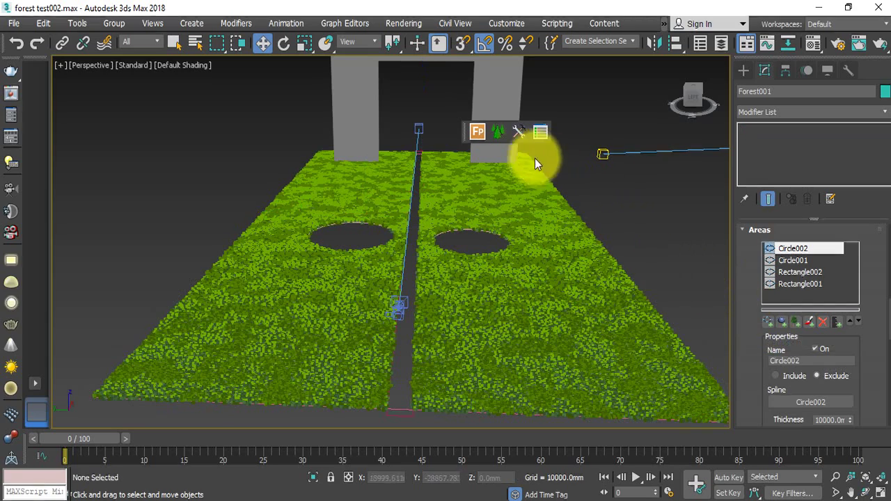
Create a new Forest002 scatter on the path strip
click(479, 132)
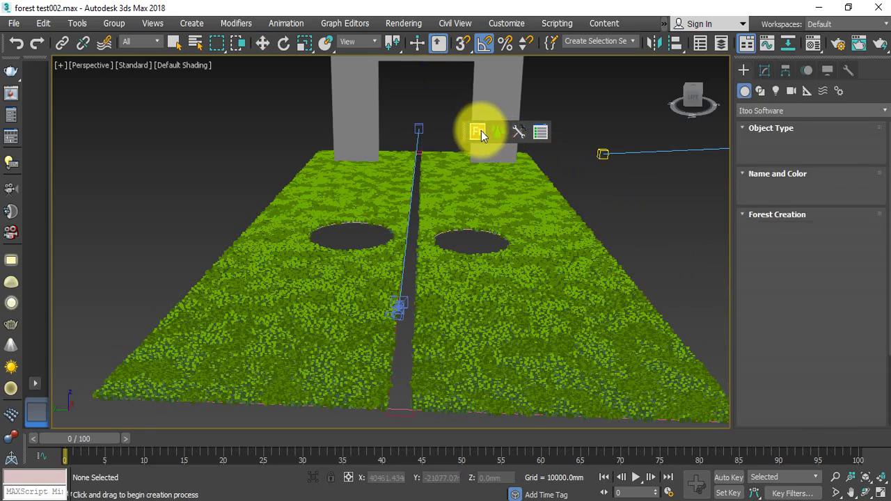
click(402, 415)
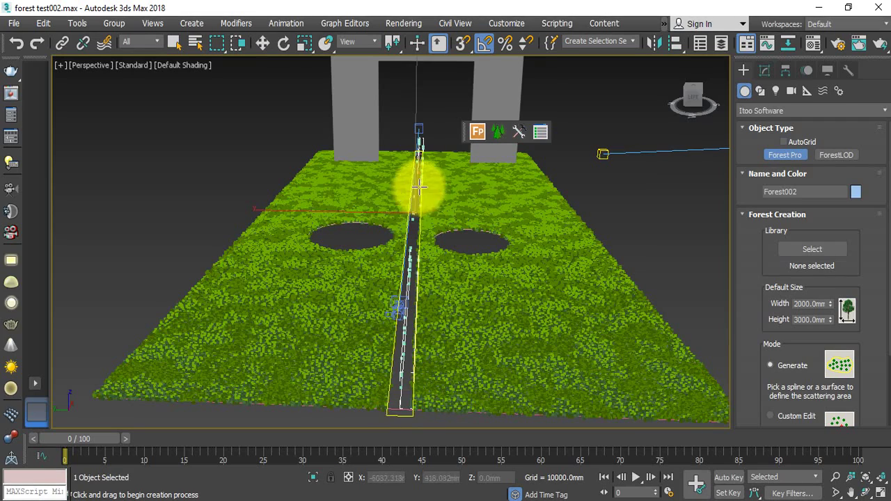
click(763, 72)
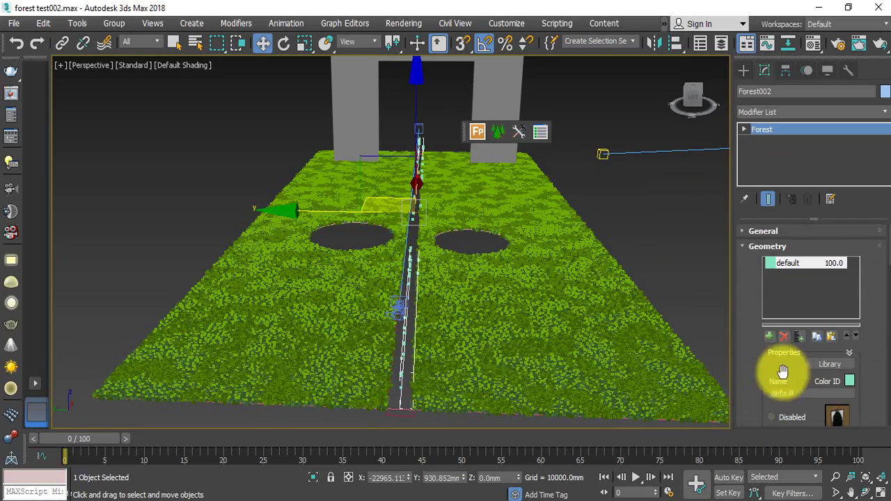
Import the Gravel > Irregular Stones - Detail preset, accepting the rescale to scene units
click(830, 365)
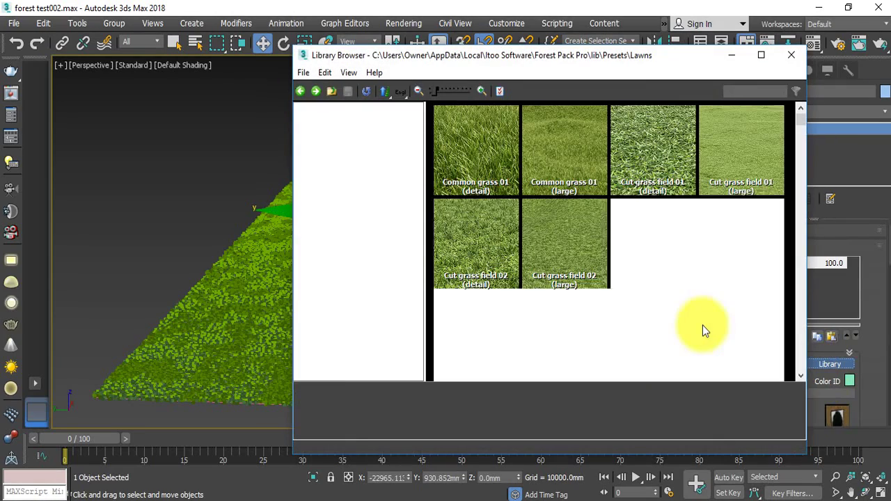
click(358, 184)
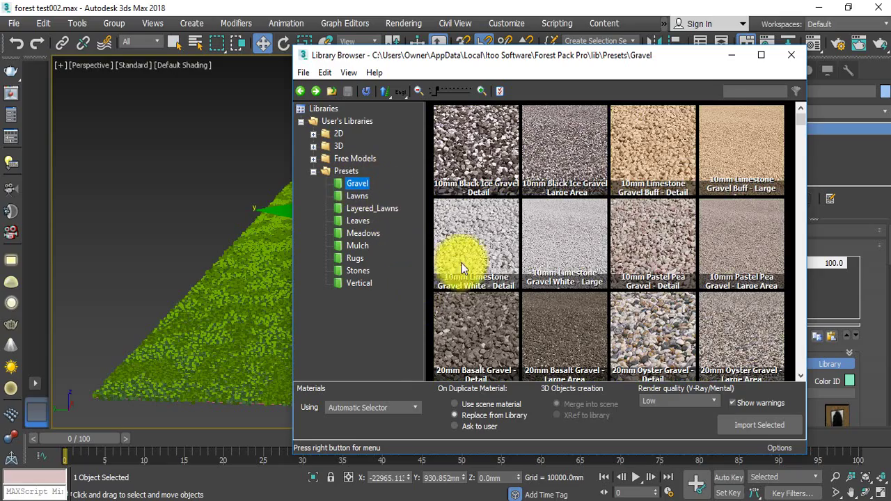
click(477, 251)
scroll(532, 271, down, 5)
scroll(534, 271, down, 2)
scroll(533, 270, down, 3)
scroll(533, 270, down, 1)
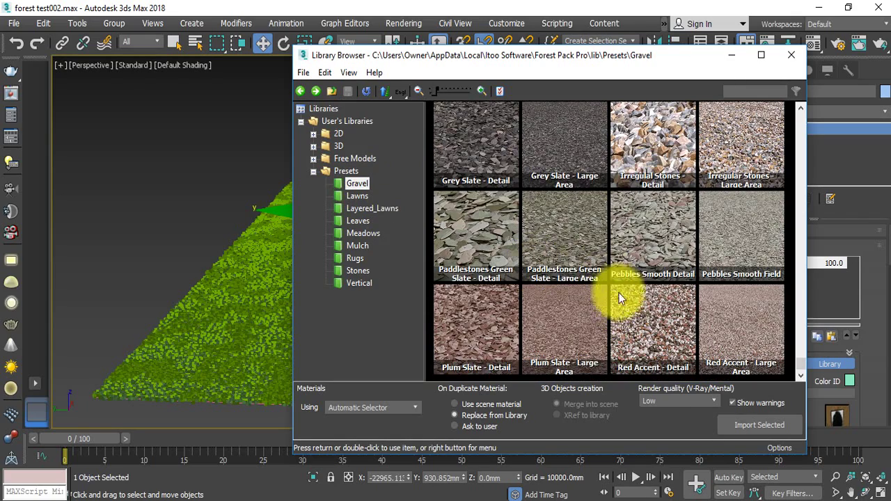
click(649, 152)
click(768, 427)
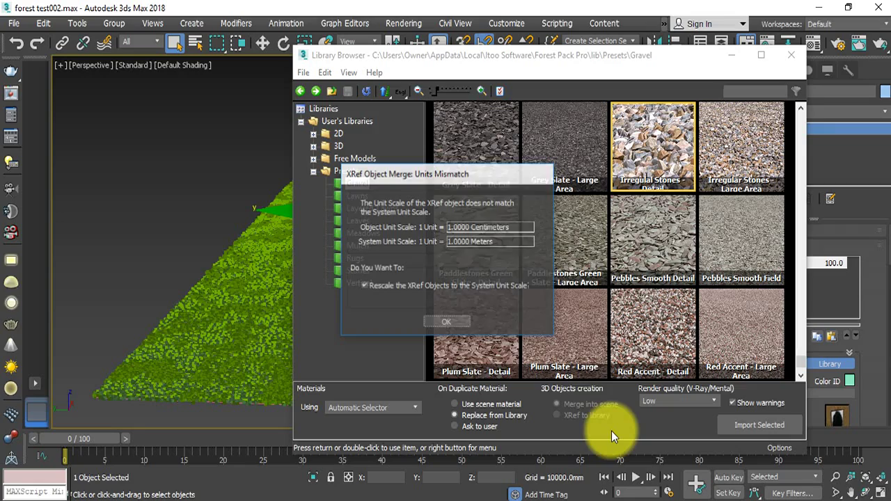
click(450, 324)
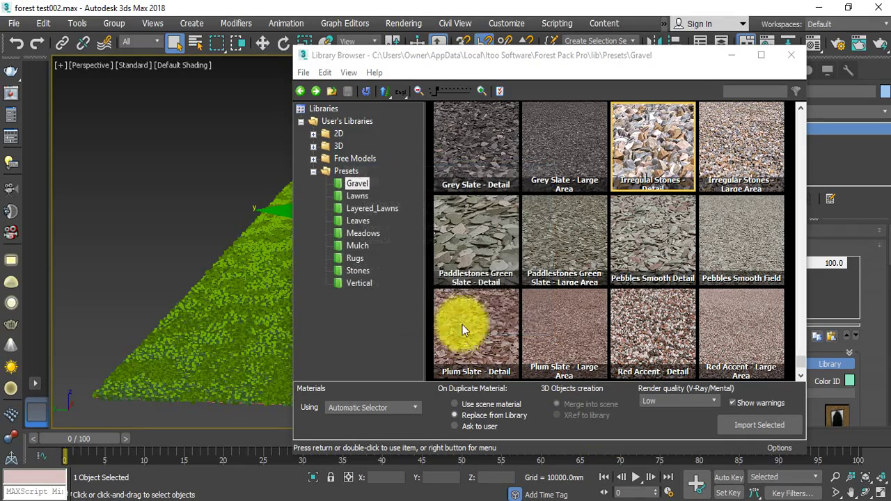
click(462, 326)
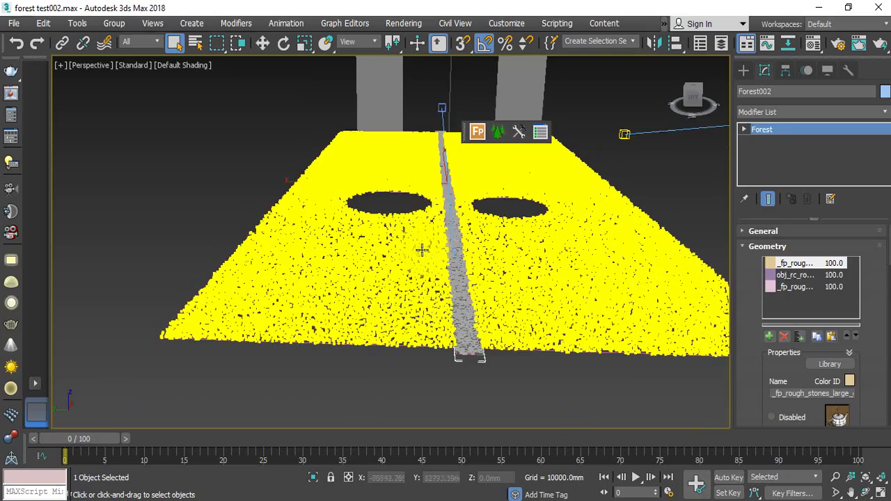
Zoom and pan to centre the gravel path, then start another Forest Pro scatter
scroll(455, 200, up, 2)
scroll(460, 203, up, 3)
scroll(456, 209, up, 2)
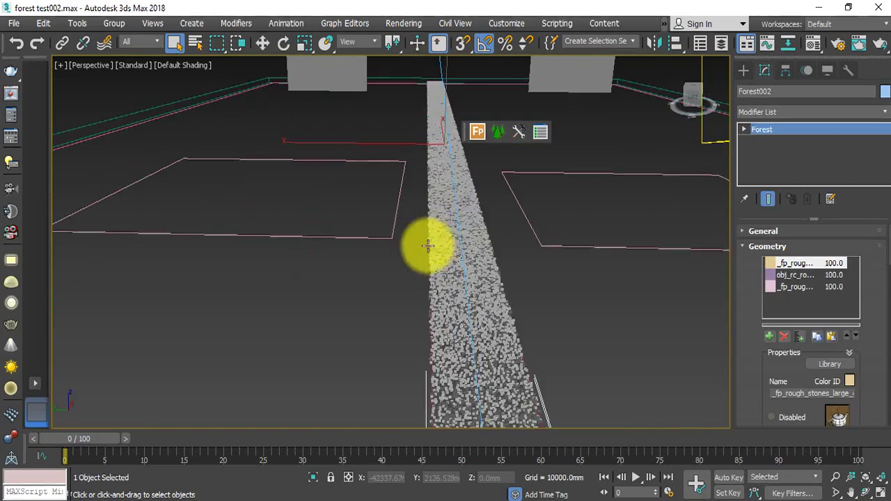
key(Delete)
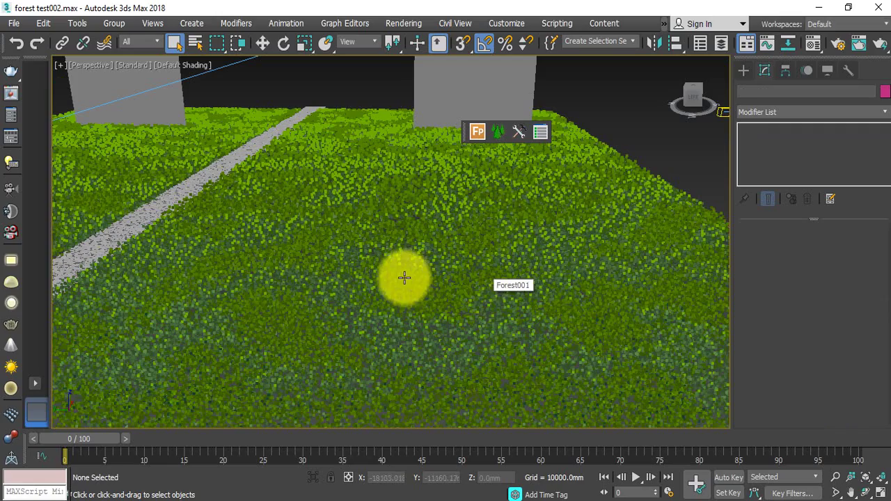
click(404, 277)
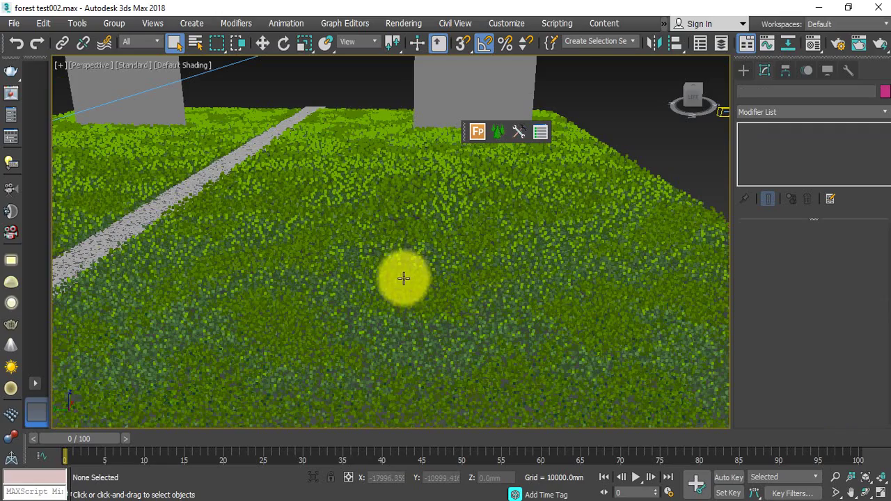
middle_drag(219, 290, 445, 300)
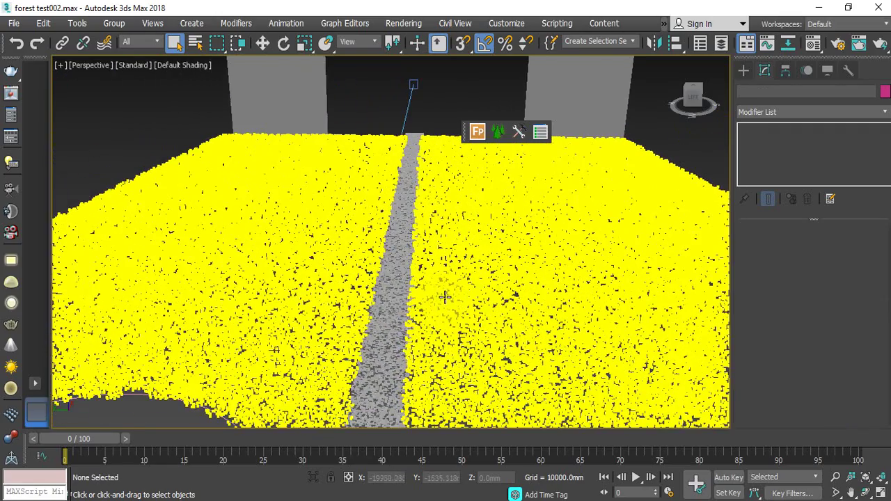
middle_drag(358, 308, 368, 262)
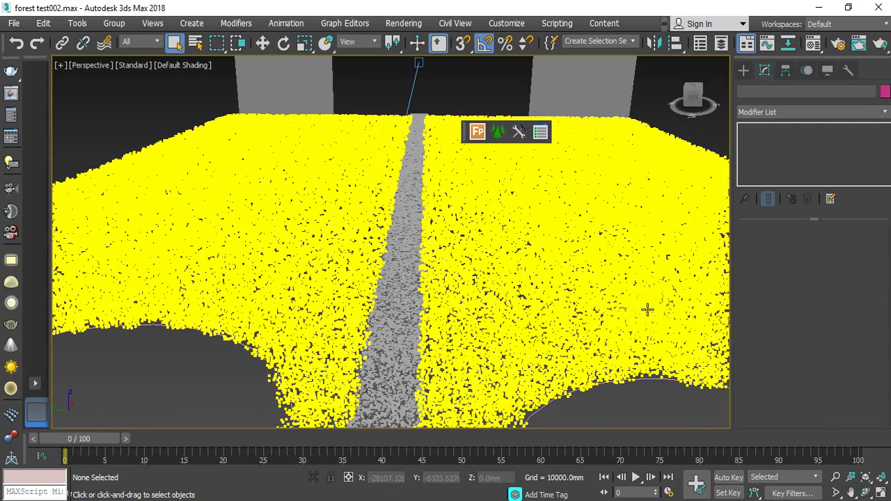
click(477, 132)
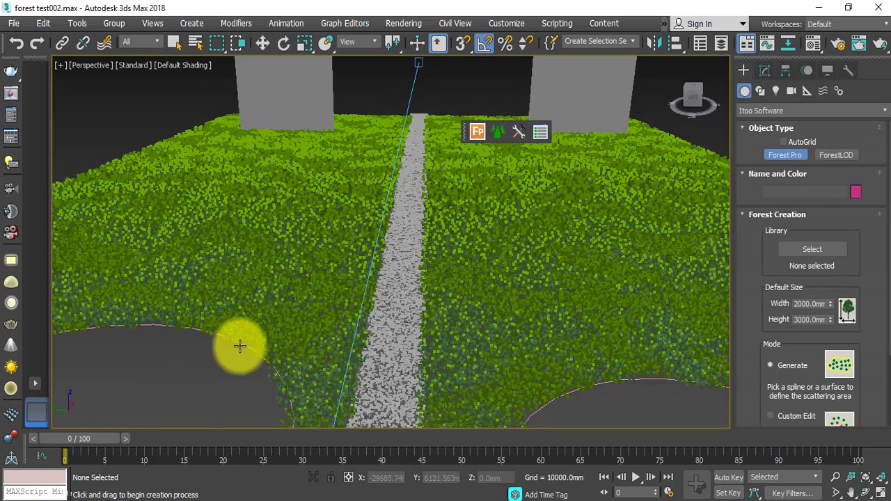
Scatter a new forest on the lower-left circle and open its preset library
click(239, 346)
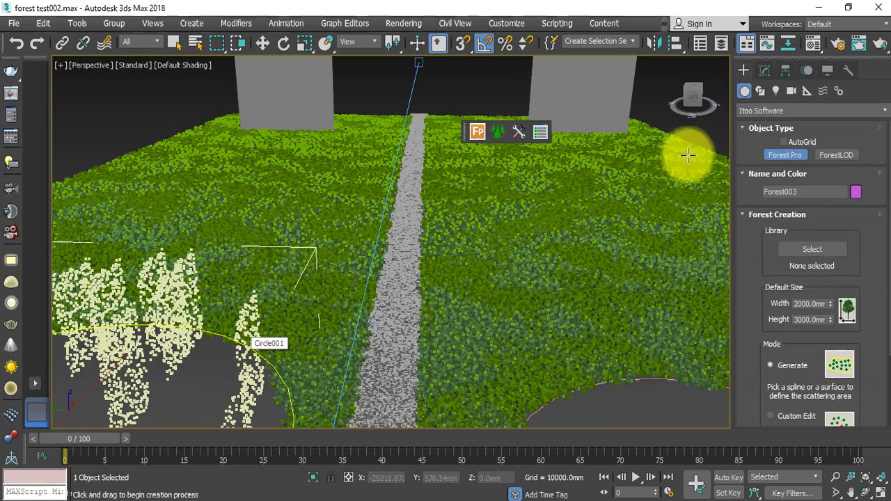
click(763, 72)
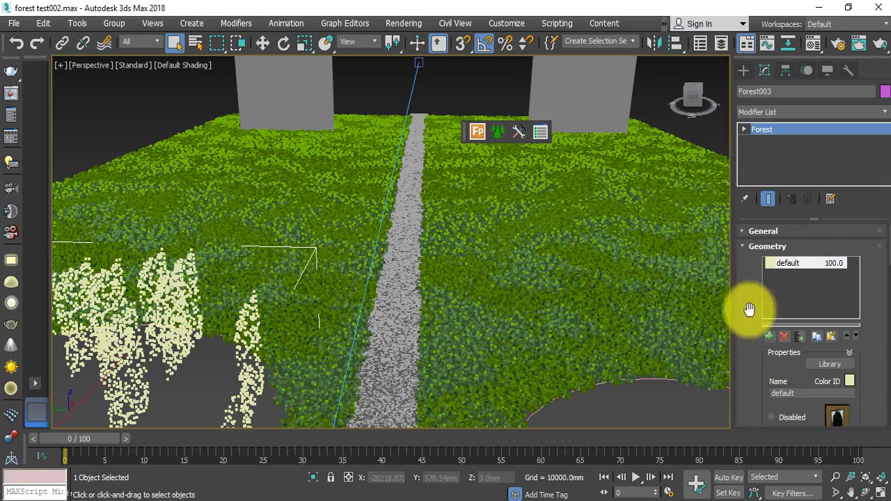
click(830, 365)
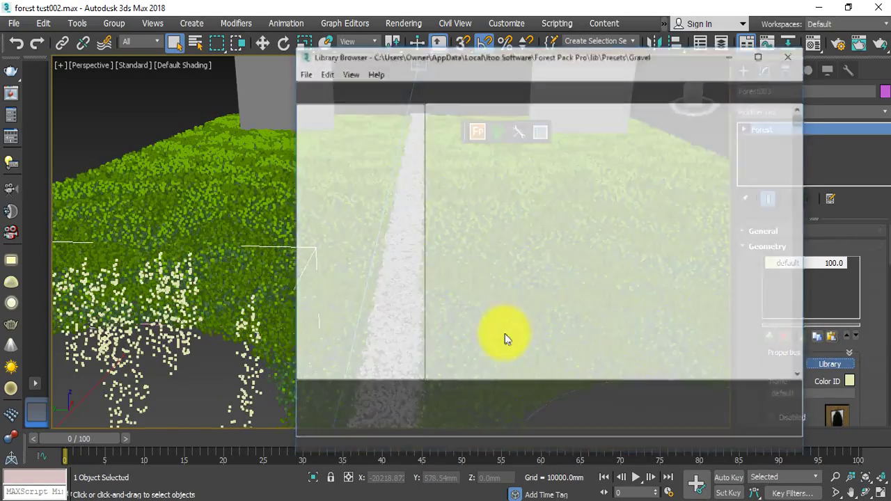
drag(422, 55, 415, 25)
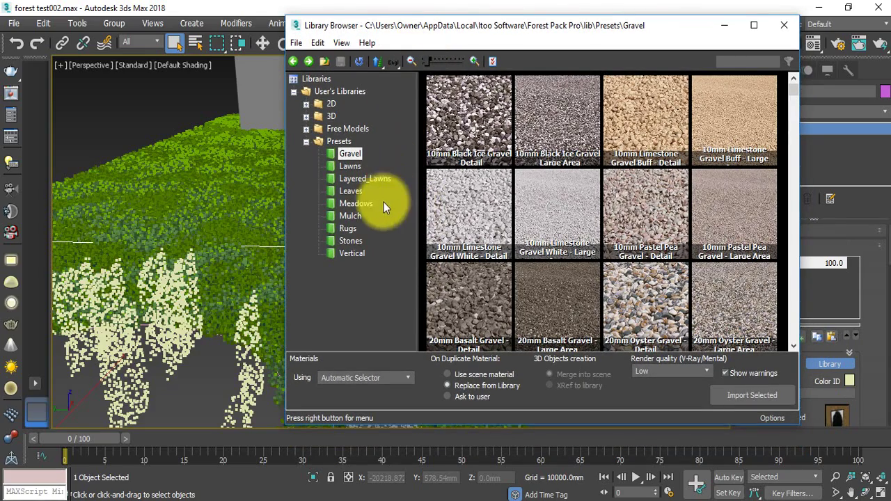
Import the Meadows Golden Tickseed (Detail) preset, accepting the rescale to scene units
click(358, 204)
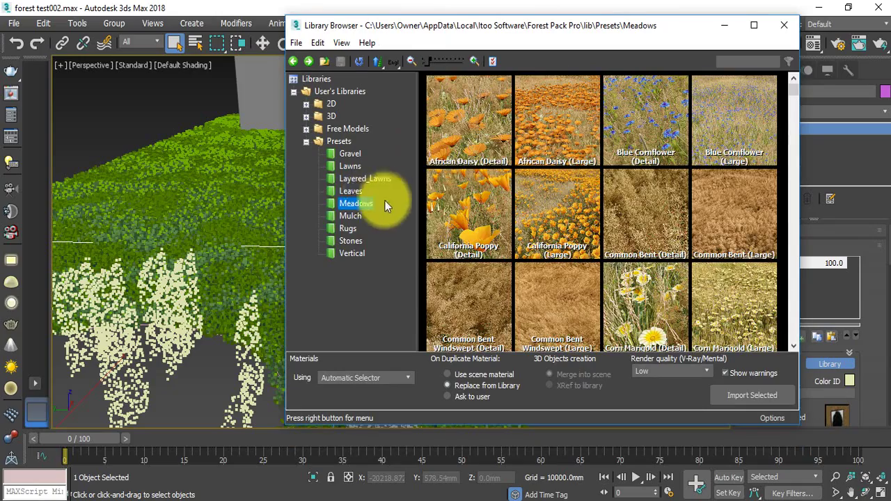
scroll(623, 219, down, 3)
scroll(628, 219, down, 3)
scroll(630, 219, down, 3)
scroll(629, 230, down, 3)
scroll(579, 232, down, 2)
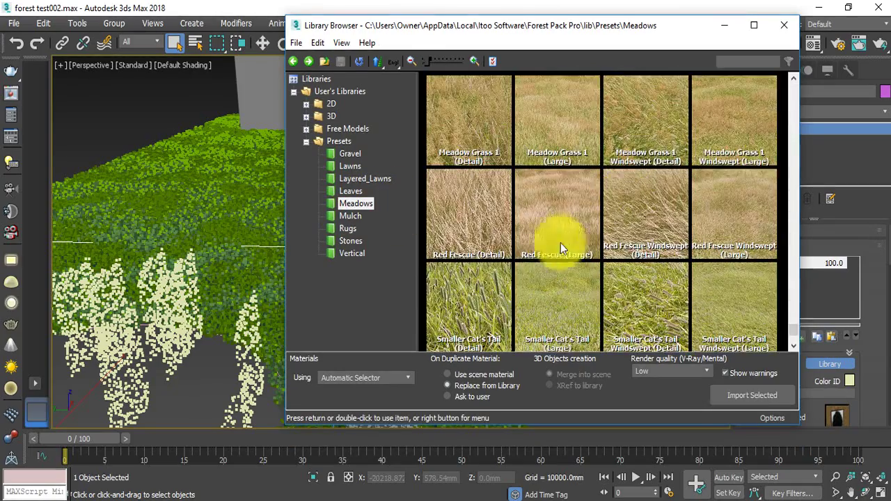
scroll(537, 269, up, 2)
scroll(538, 267, up, 1)
click(469, 174)
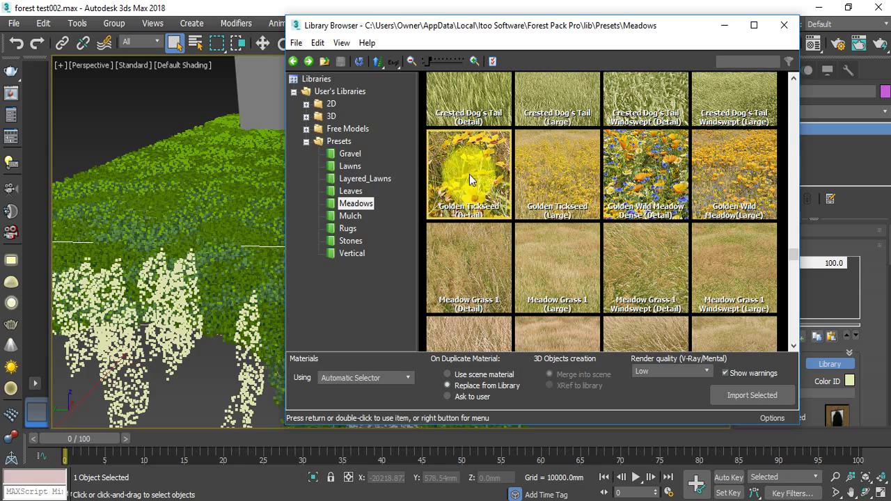
click(753, 398)
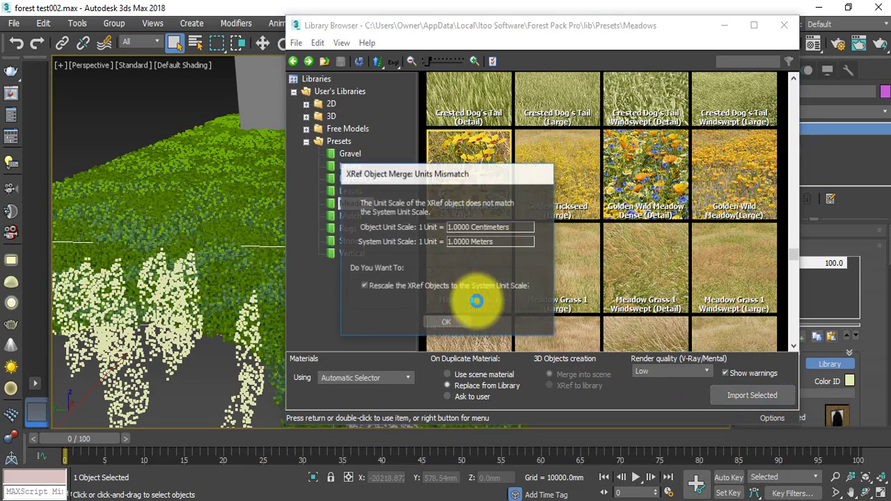
click(452, 321)
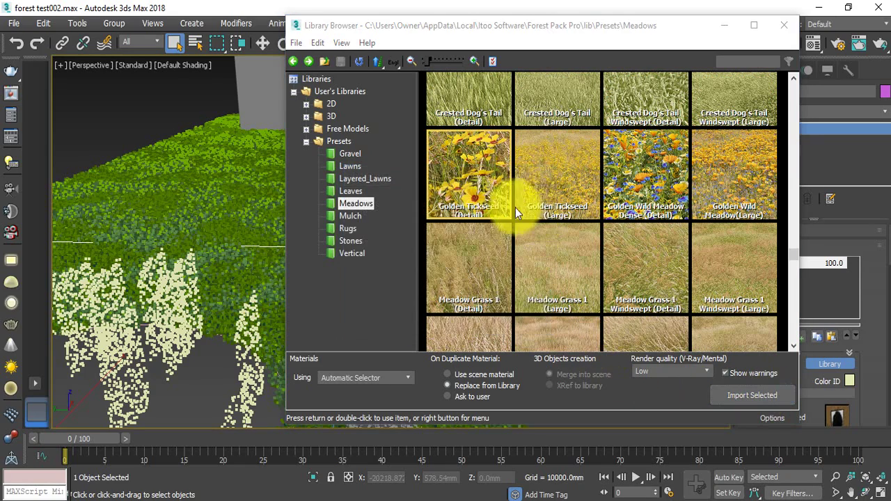
drag(434, 178, 580, 114)
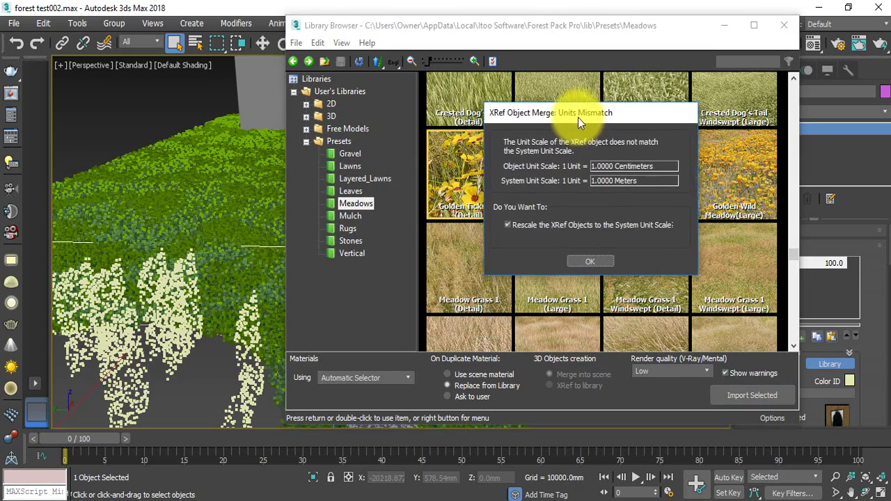
click(591, 259)
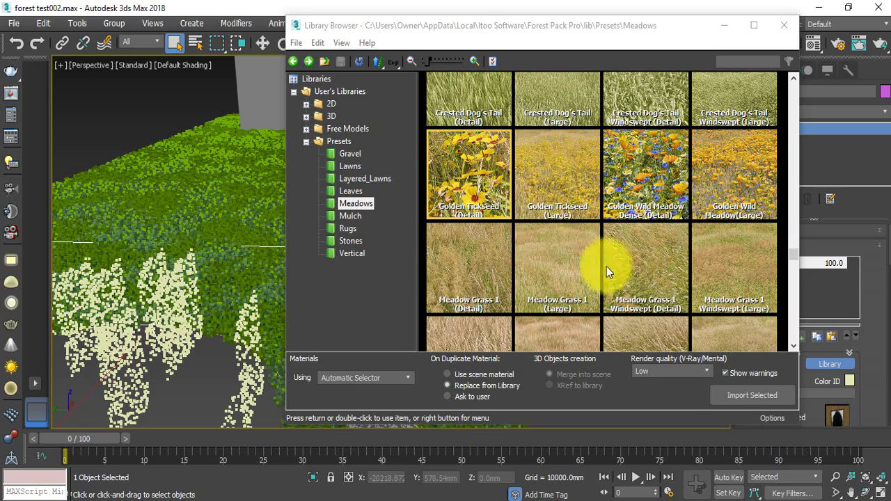
double_click(447, 194)
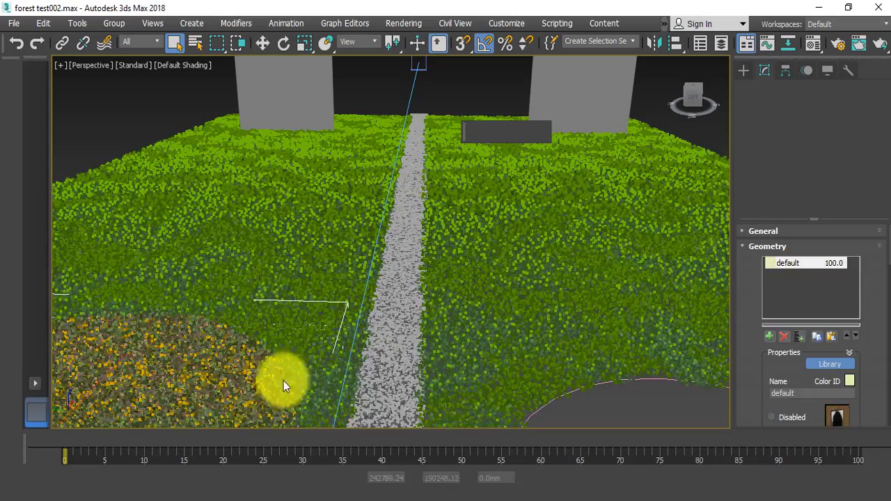
Create a new Forest004 scatter with the right-hand circle spline as its area
click(480, 131)
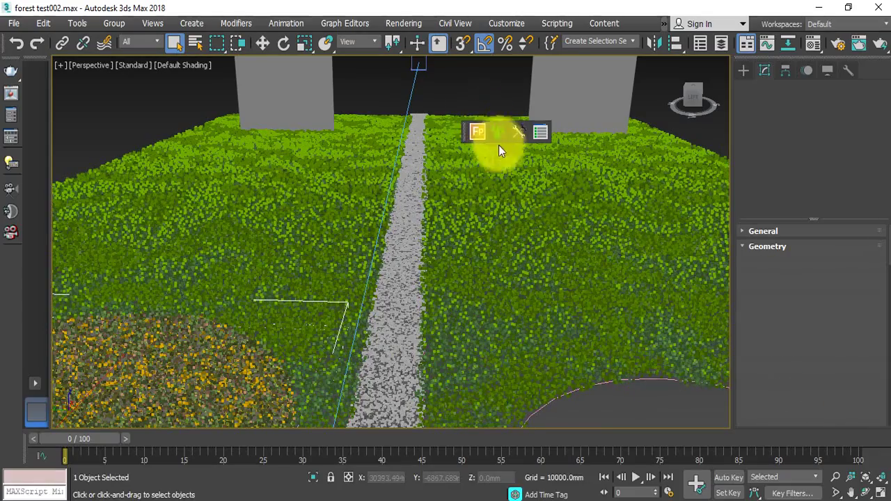
click(475, 132)
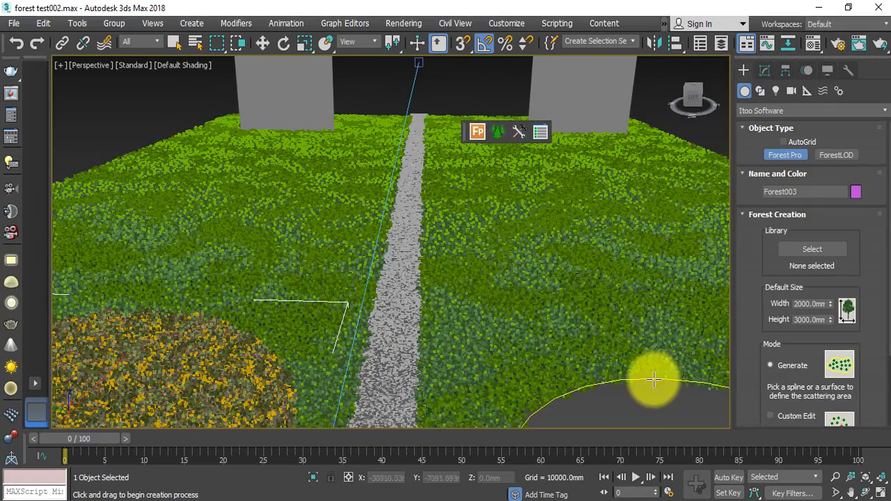
click(654, 380)
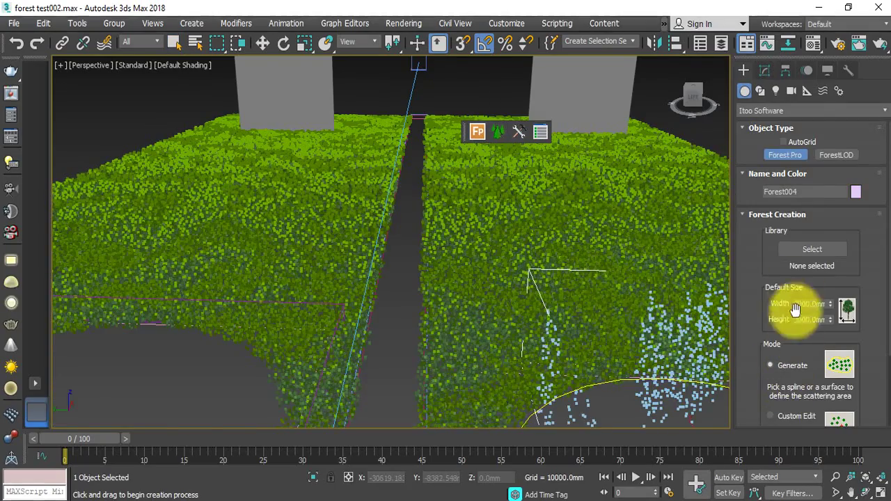
click(762, 70)
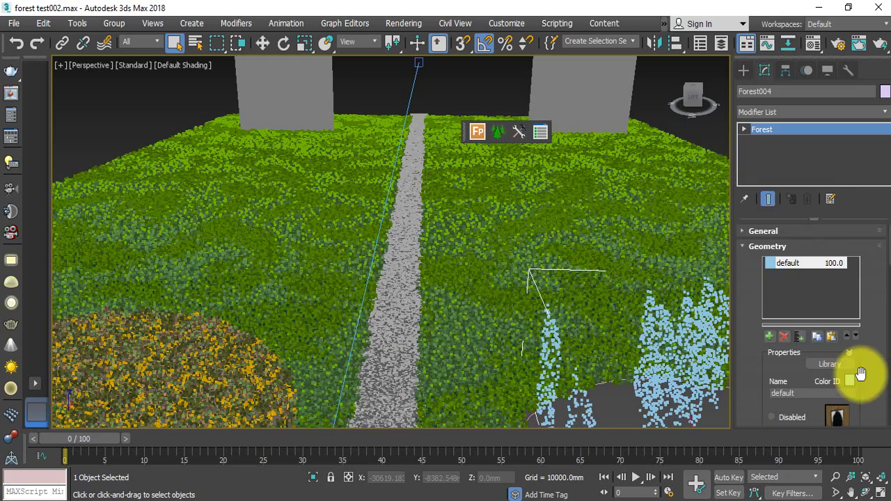
Import the Golden Wild Meadow Dense (Detail) preset into Forest004, rescaling to scene units
click(827, 363)
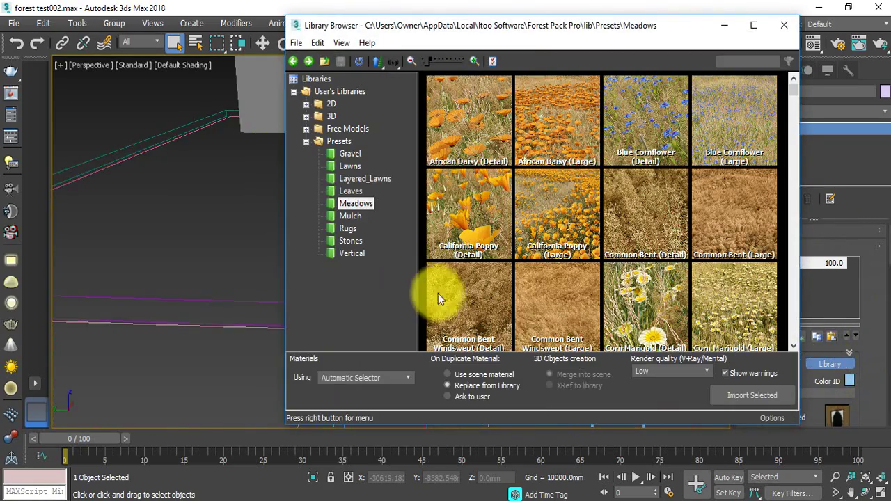
scroll(694, 213, down, 3)
scroll(659, 244, down, 3)
scroll(666, 275, down, 3)
scroll(660, 267, down, 3)
scroll(655, 221, up, 3)
scroll(665, 244, up, 2)
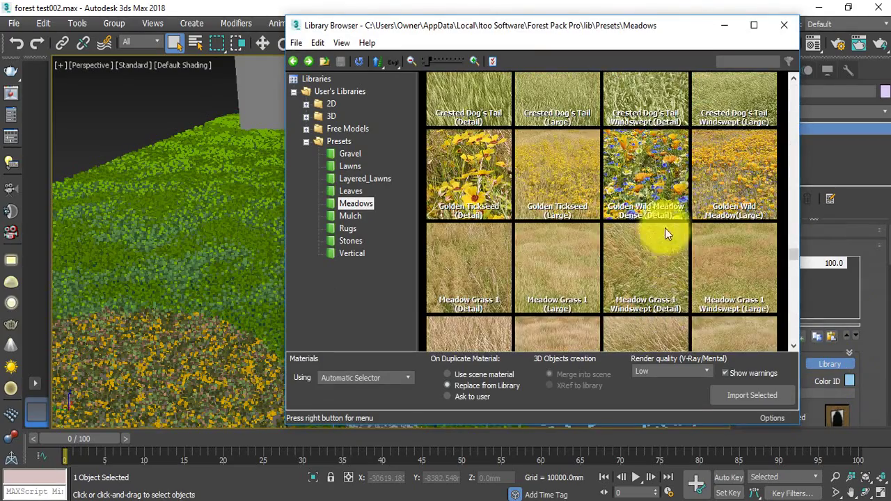
click(665, 230)
click(750, 393)
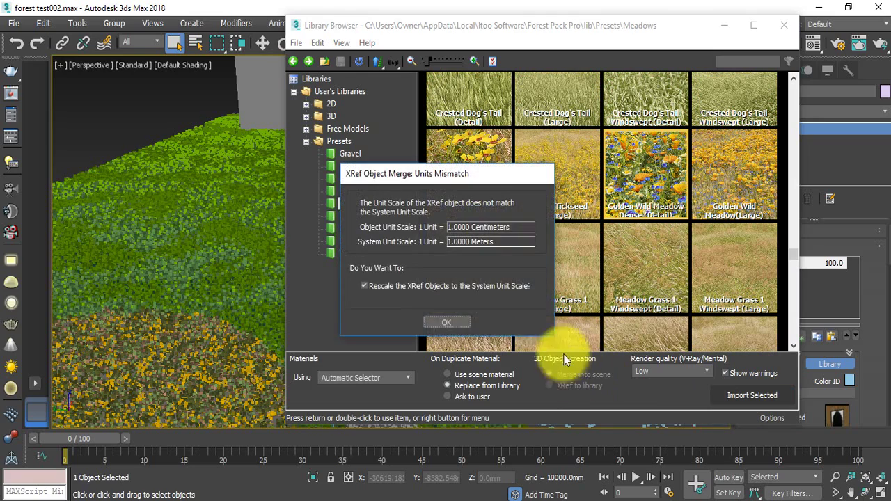
click(450, 321)
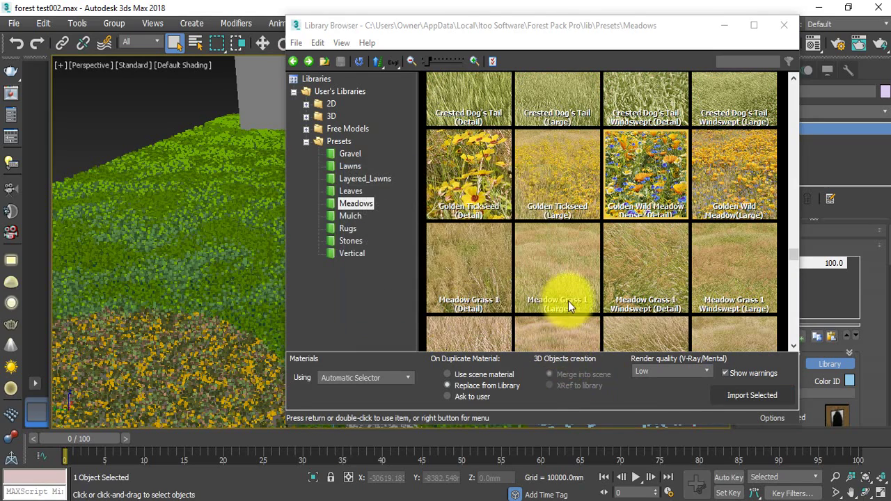
Import the Meadow Grass 1 (Large) preset with rescaling, then close the preset library
double_click(568, 302)
click(445, 324)
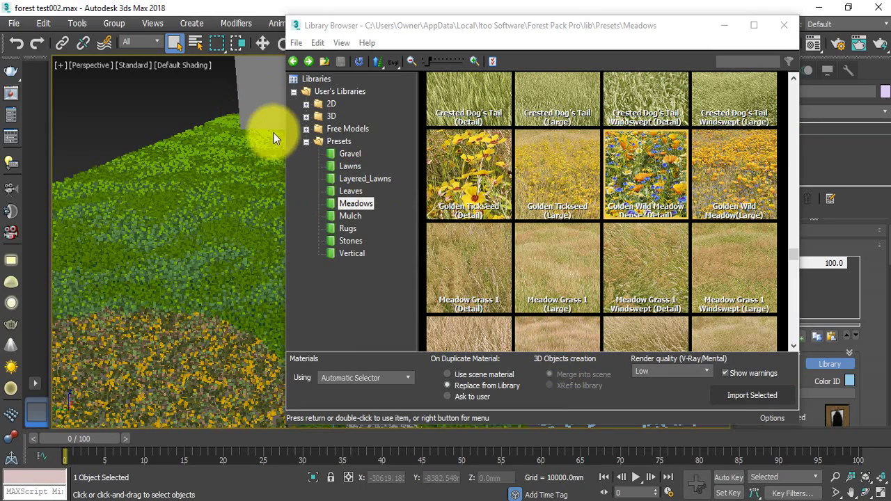
click(239, 97)
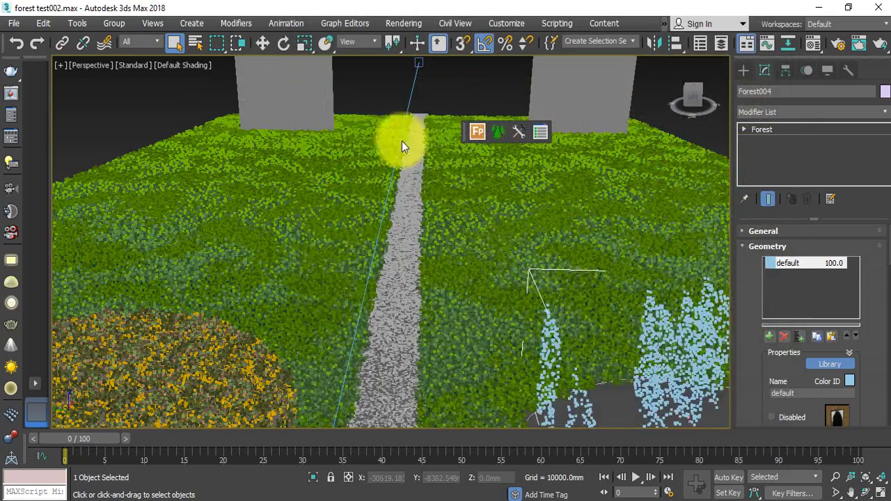
click(476, 132)
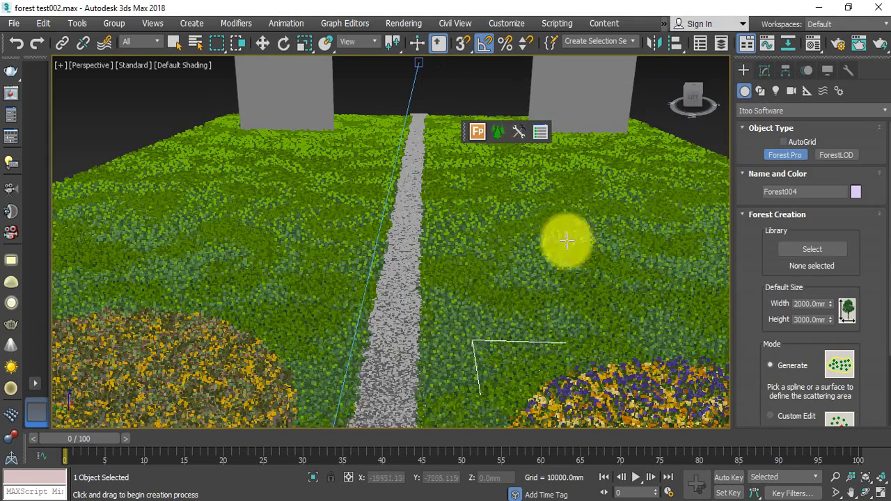
Create Forest005 on the ground area and show the library's Vertical presets
click(588, 82)
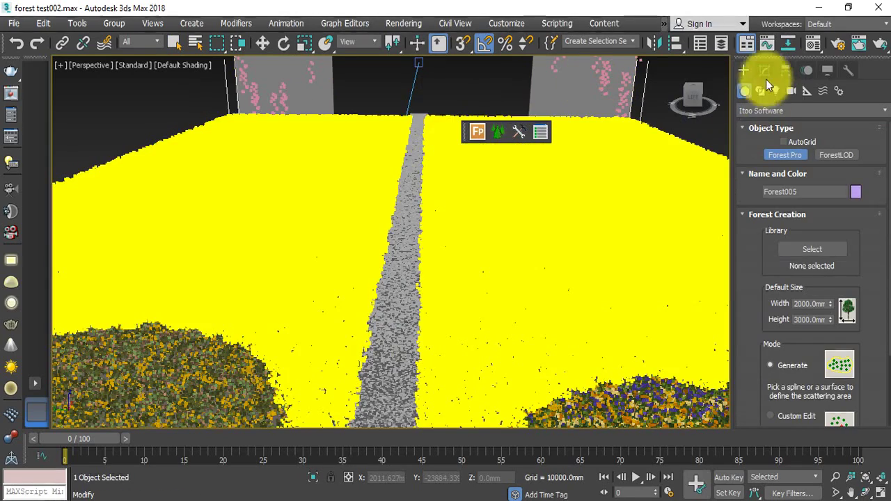
click(767, 70)
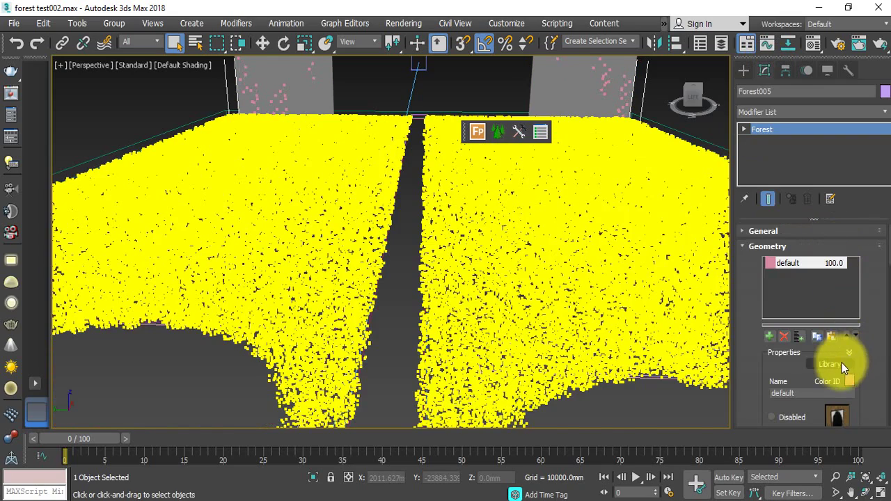
click(828, 364)
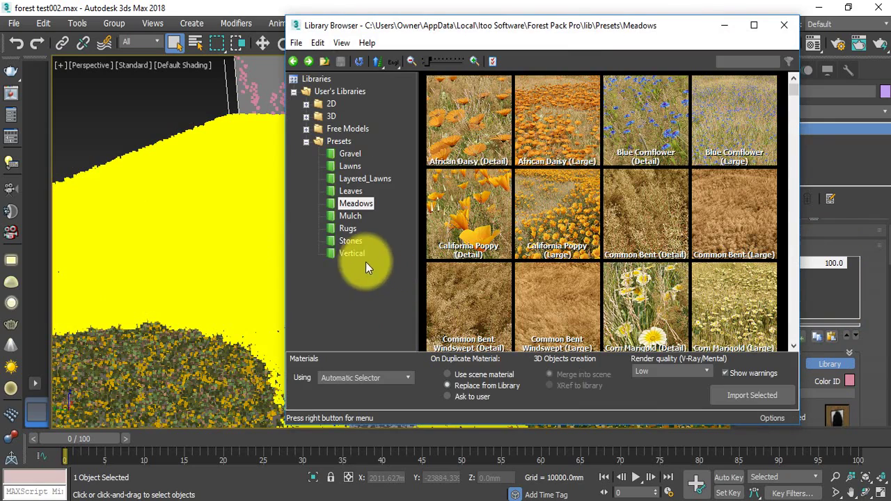
click(355, 255)
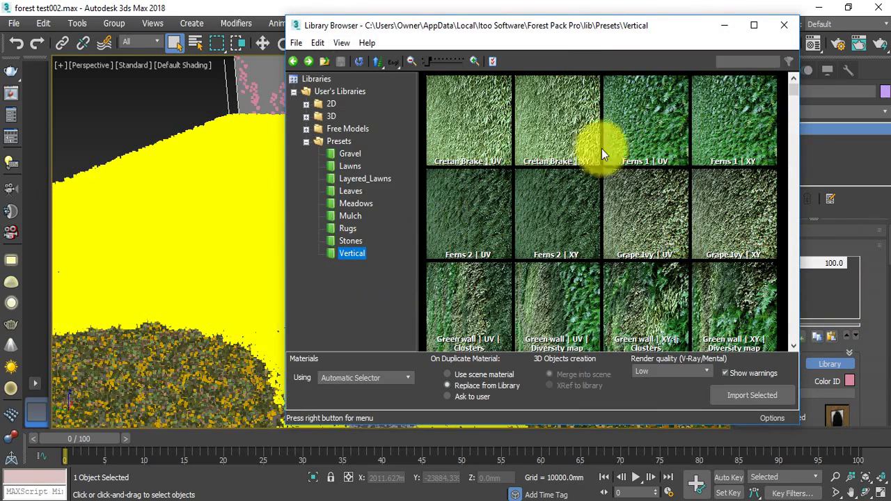
Compare the Ferns, Green wall, Rugs and Mulch presets, including WoodChip/Bark Mix Chocolate
click(709, 120)
scroll(670, 232, down, 1)
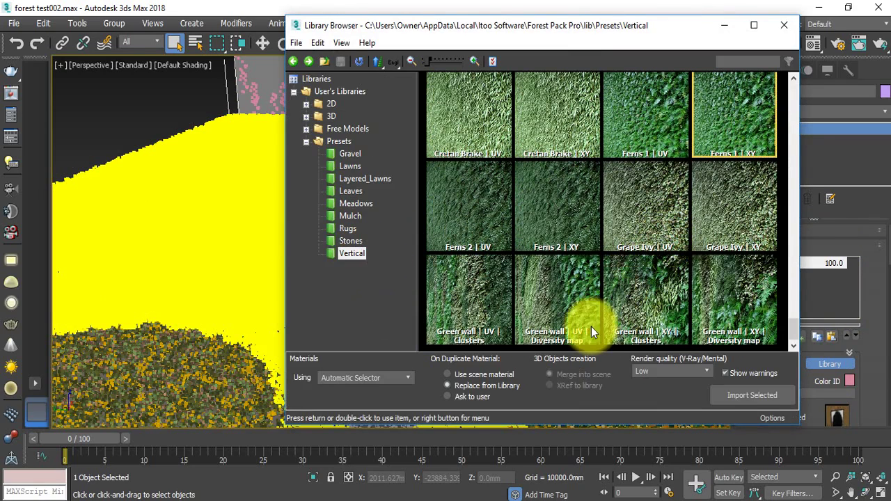
click(541, 314)
scroll(603, 253, up, 1)
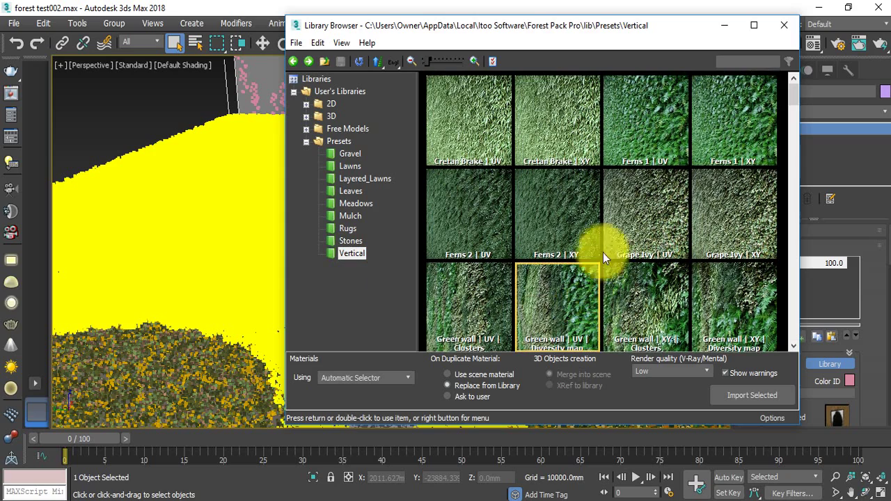
click(650, 110)
click(353, 229)
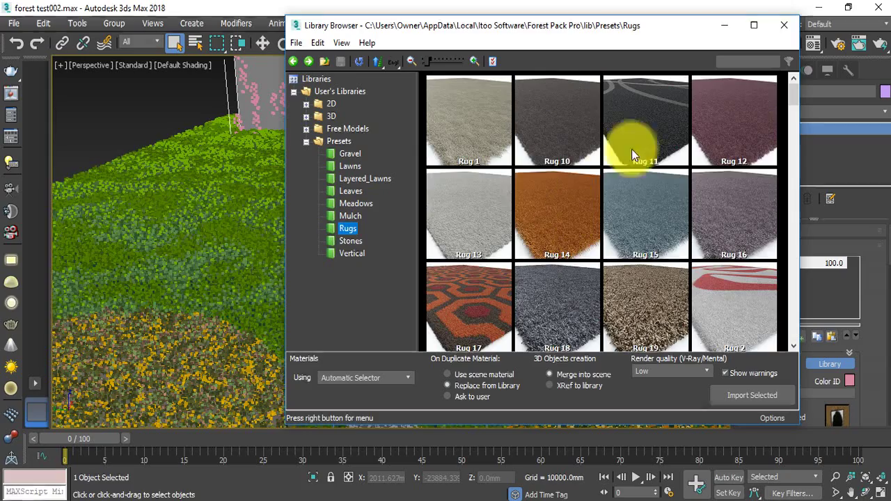
click(354, 217)
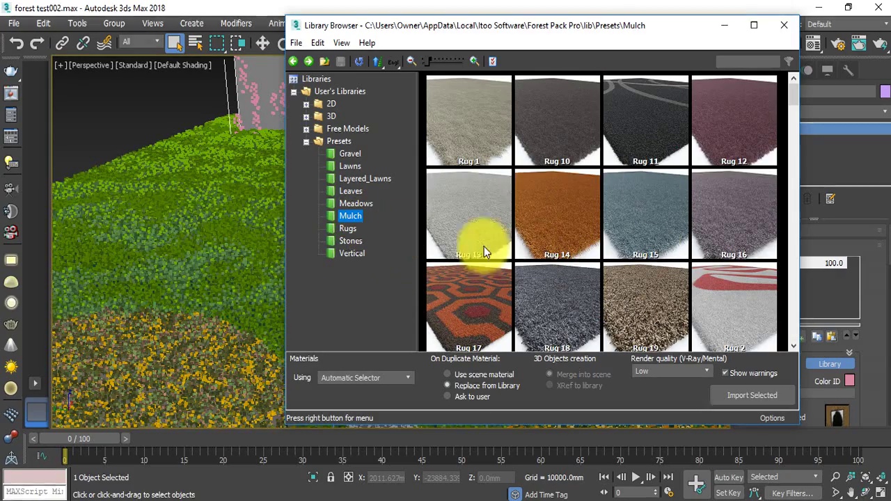
click(618, 212)
scroll(642, 223, down, 2)
scroll(593, 233, up, 2)
Import the Ferns 1 | UV preset from the Vertical category
click(354, 253)
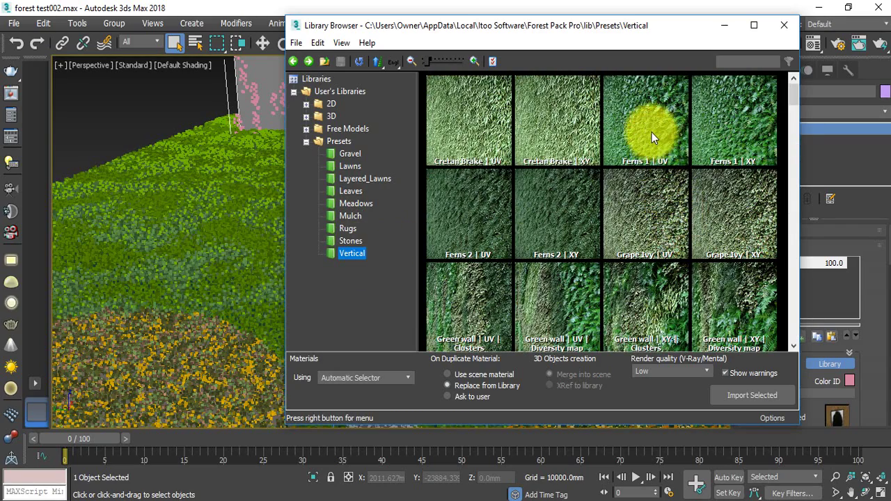
click(657, 137)
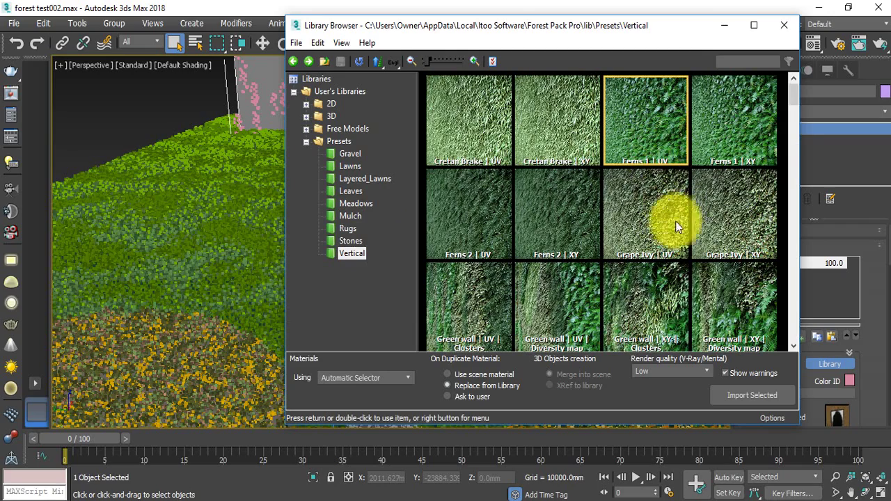
scroll(715, 306, down, 1)
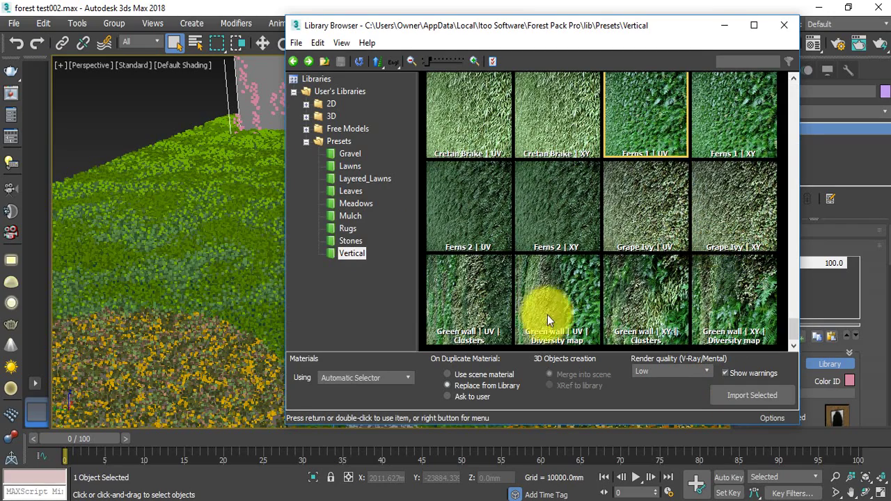
click(749, 394)
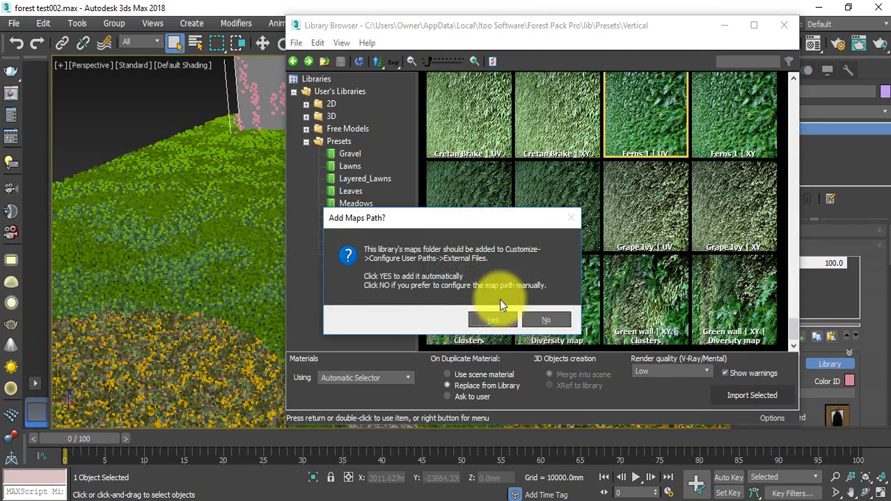
Accept the library maps path, rescale both imported objects, and dismiss the high-poly warning
click(484, 320)
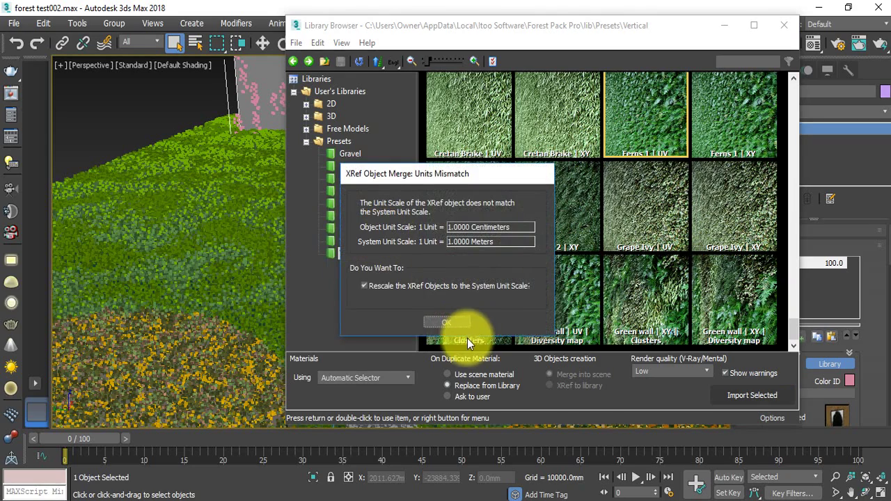
click(457, 323)
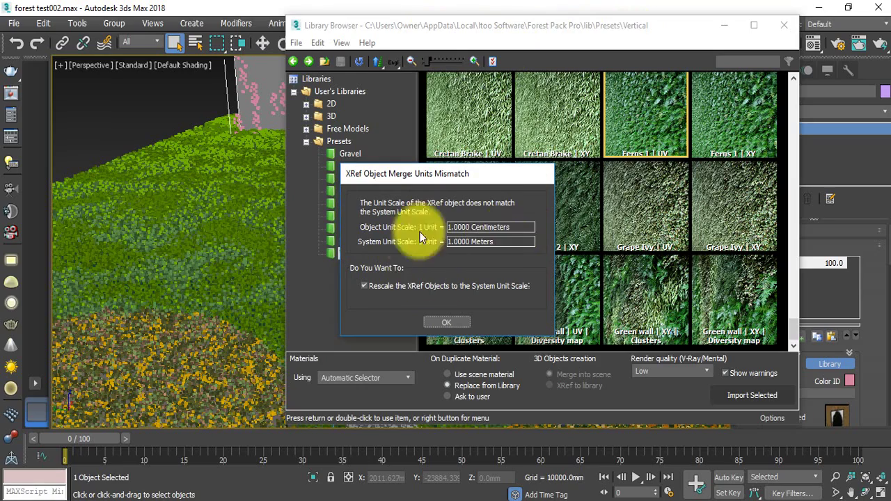
click(449, 322)
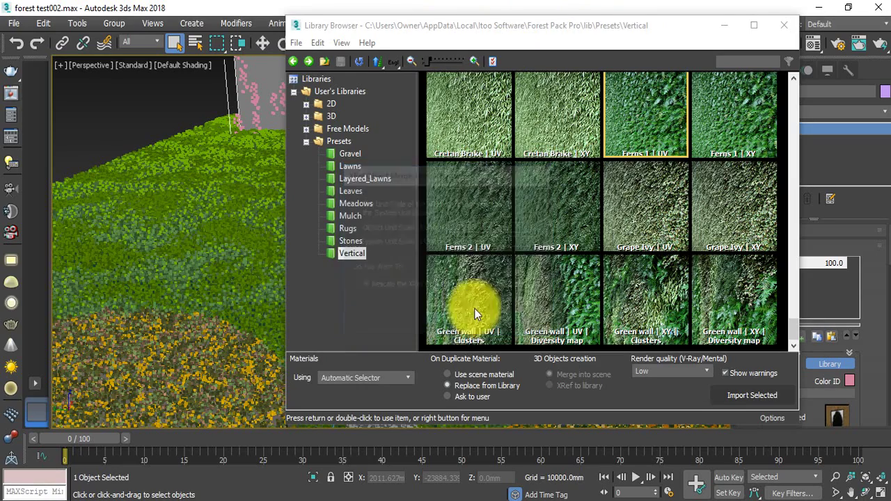
click(511, 302)
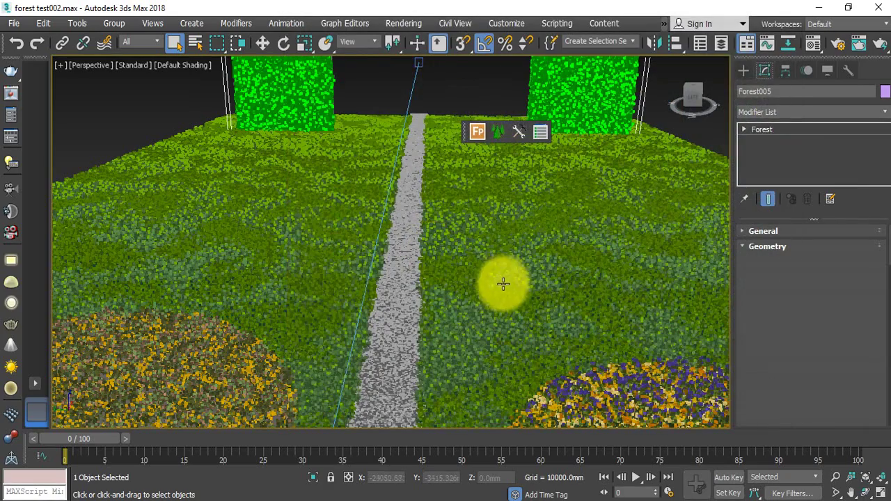
Switch to the PhysCamera001 view and load history render 1 in a maximized V-Ray frame buffer
key(c)
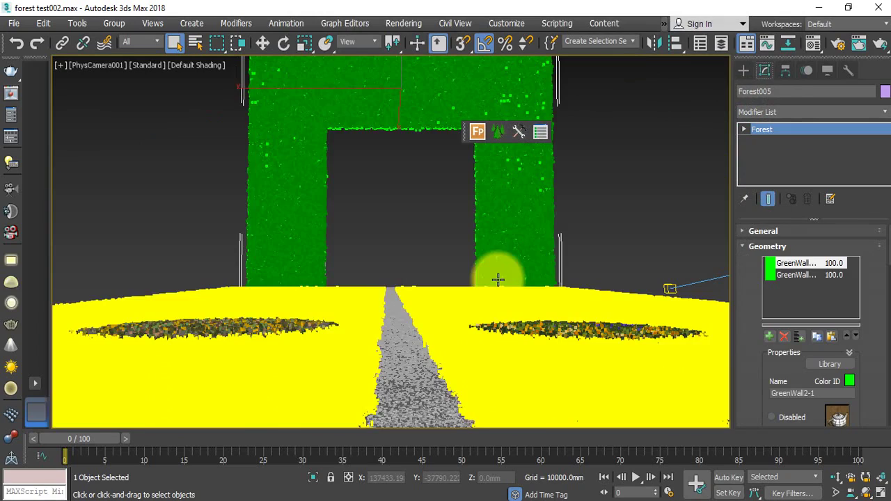
click(348, 243)
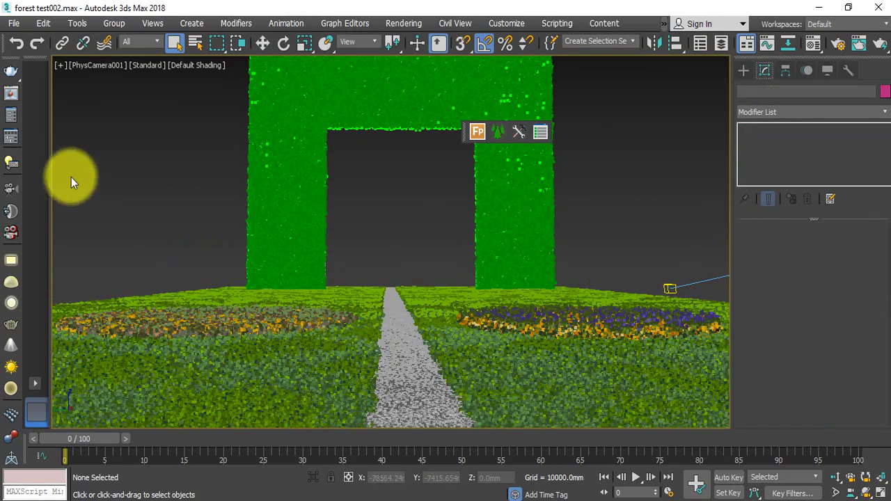
click(10, 97)
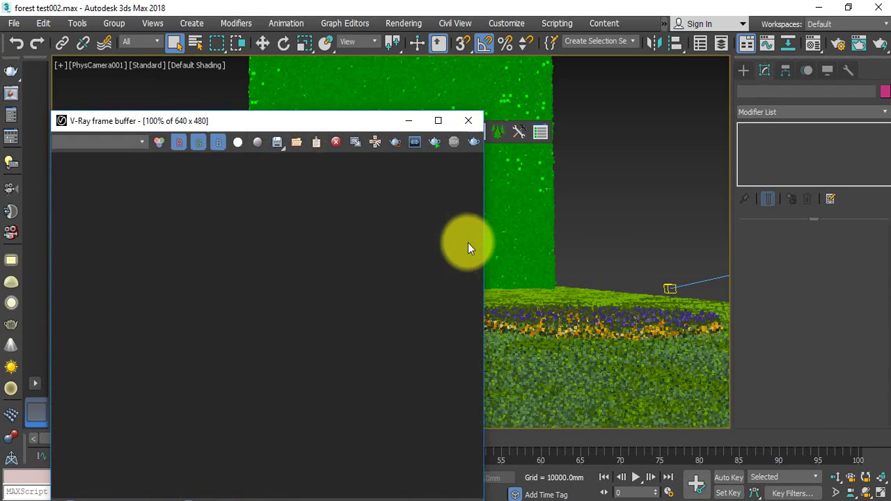
drag(338, 128, 512, 57)
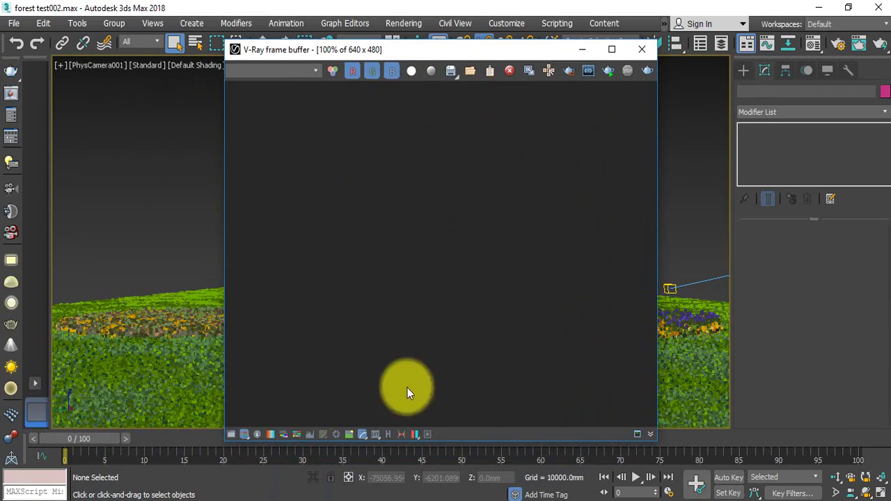
click(387, 436)
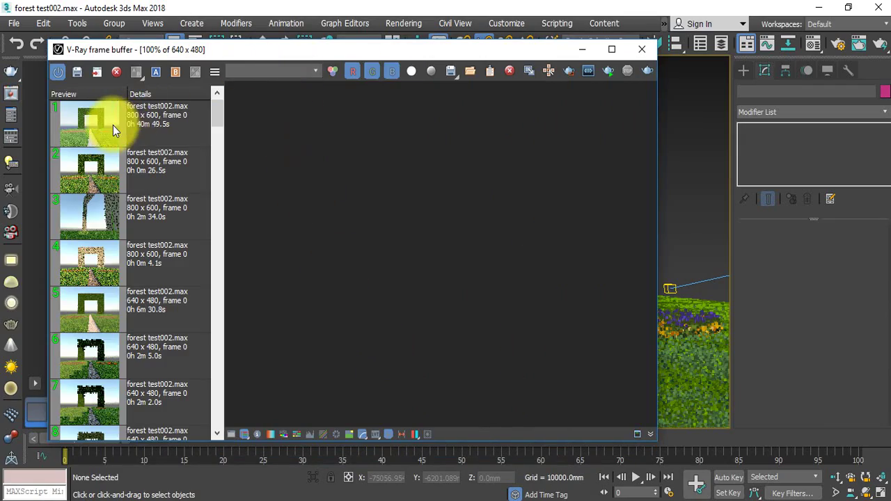
double_click(113, 128)
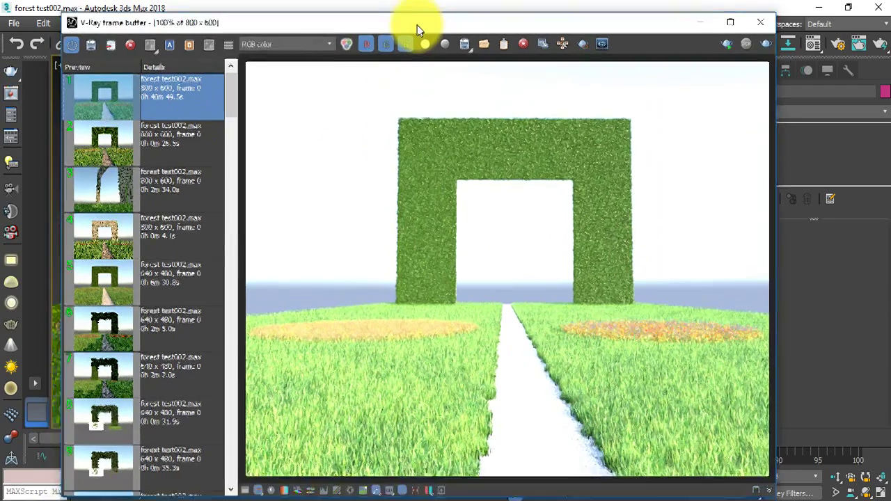
drag(408, 49, 423, 2)
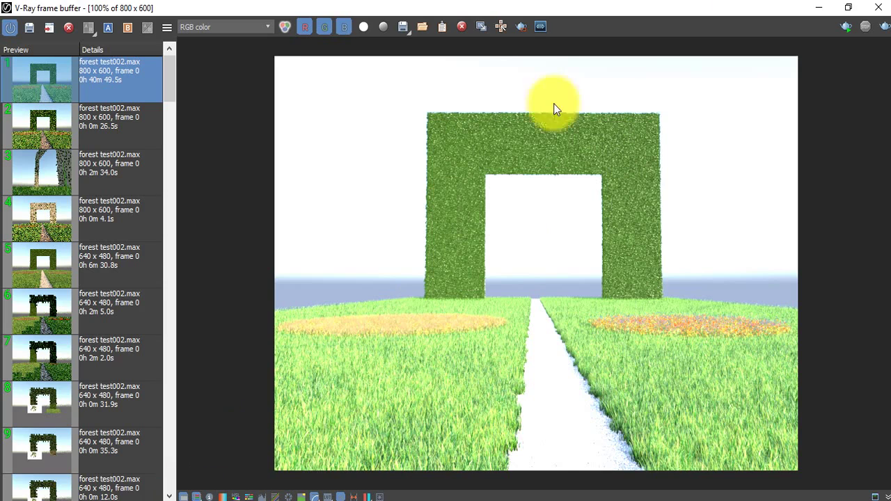
Enable the frame buffer's Exposure correction and lower Highlight Burn to 0.22
click(849, 7)
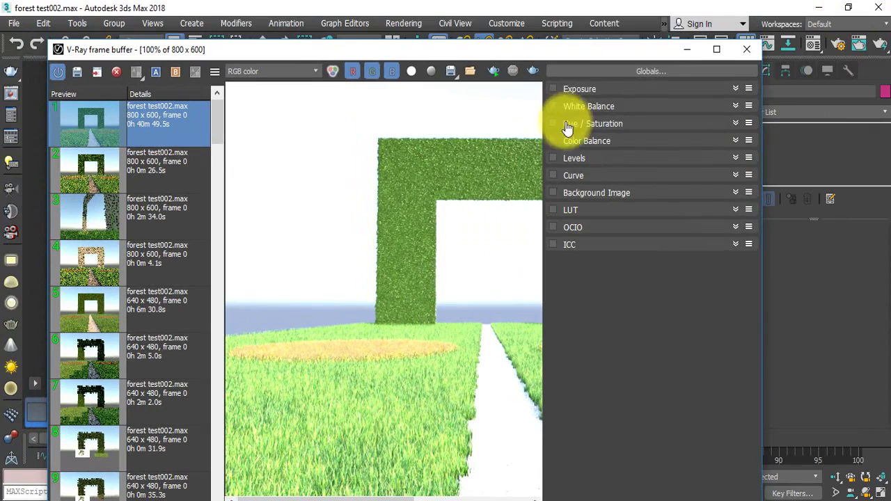
click(553, 88)
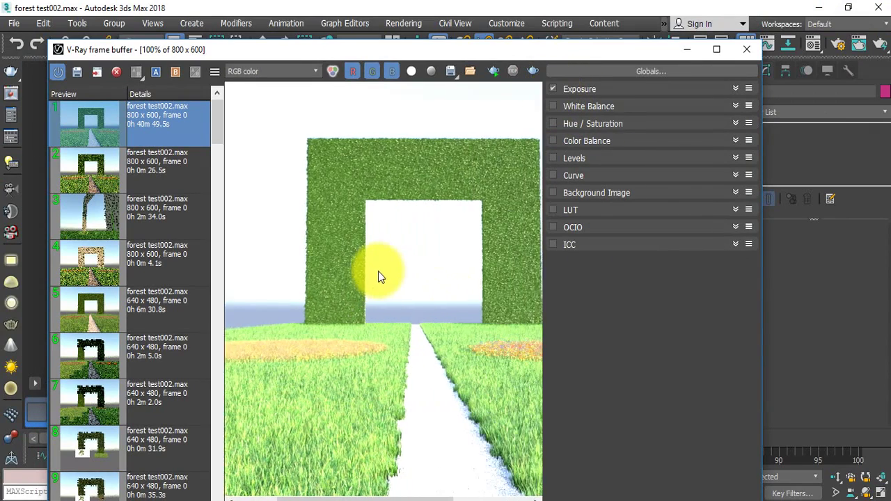
scroll(383, 274, down, 5)
scroll(383, 275, up, 3)
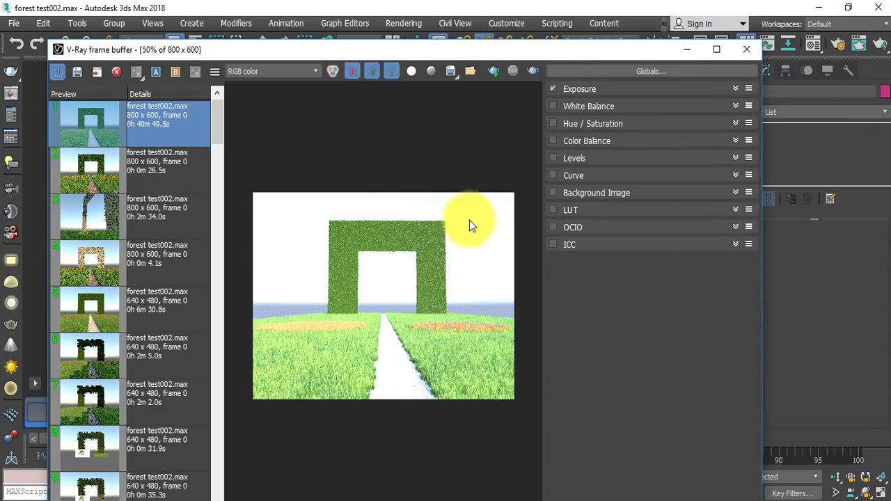
click(735, 88)
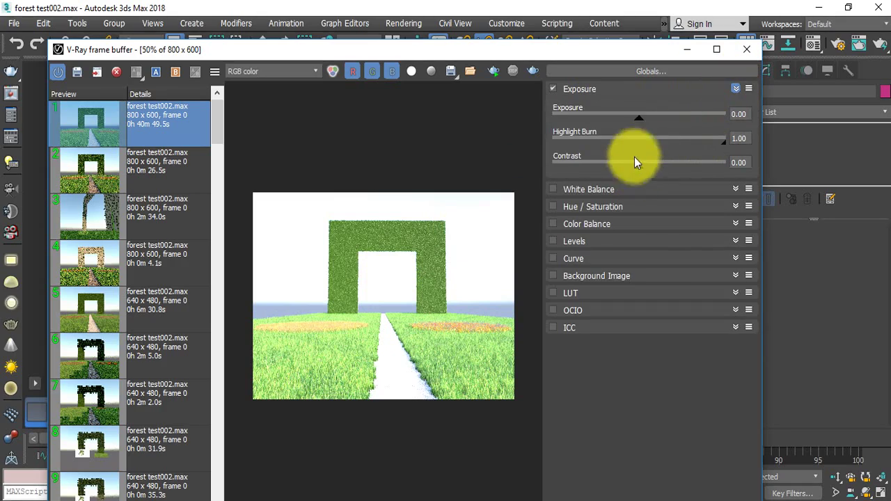
drag(724, 149, 616, 143)
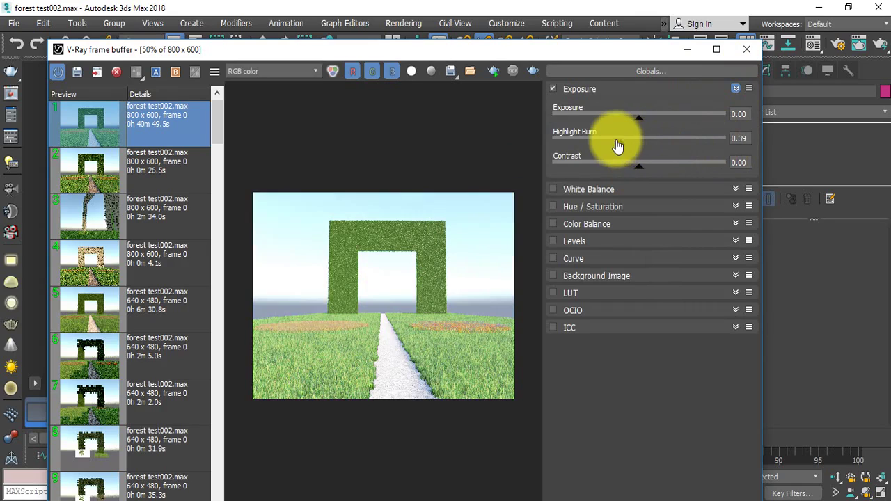
drag(587, 52, 623, 16)
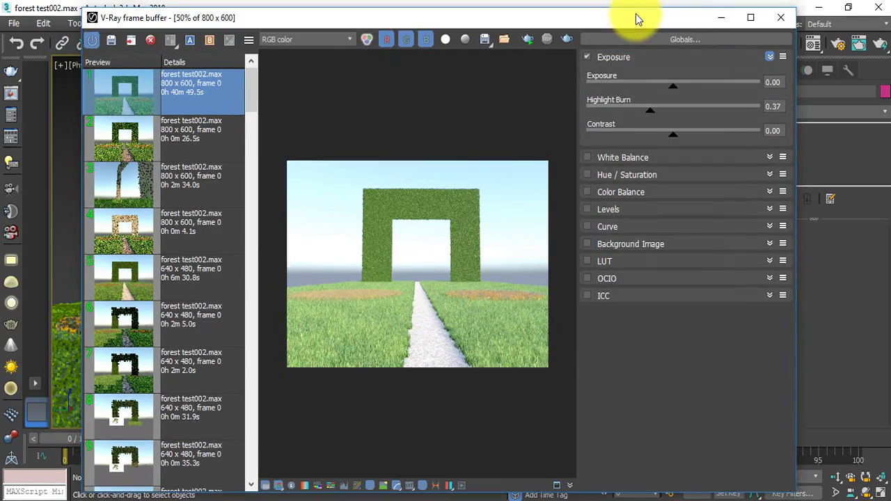
click(589, 53)
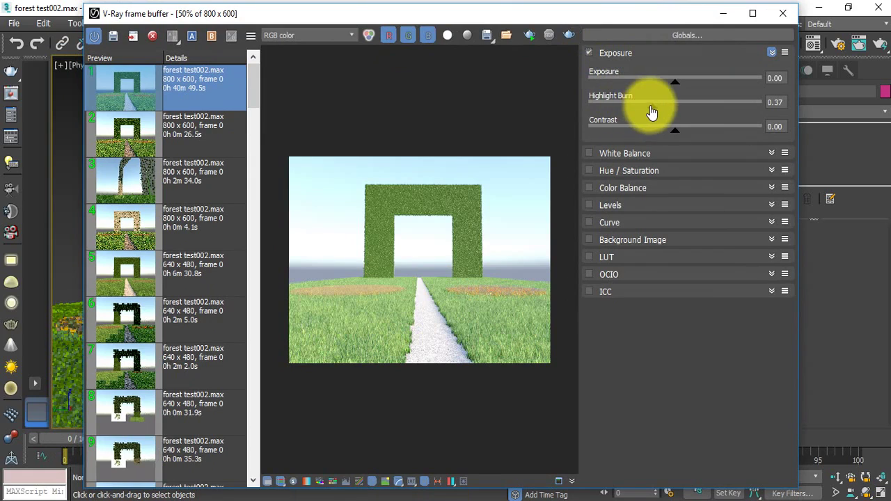
drag(649, 111, 627, 109)
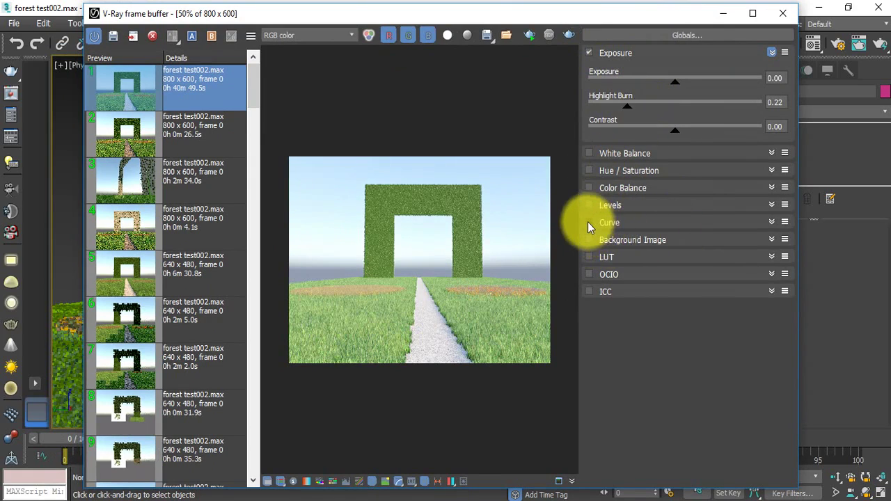
Shape the Curve correction into an S-curve for added contrast, removing the extra point
click(773, 223)
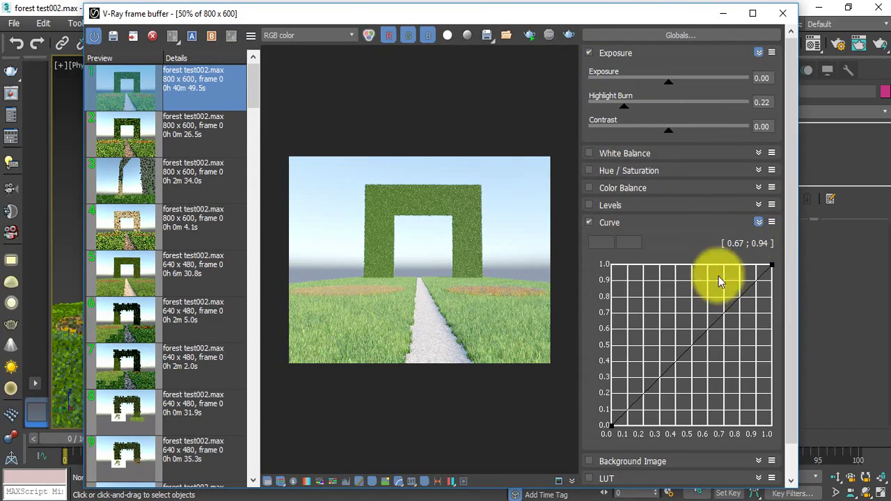
click(612, 426)
drag(656, 381, 700, 398)
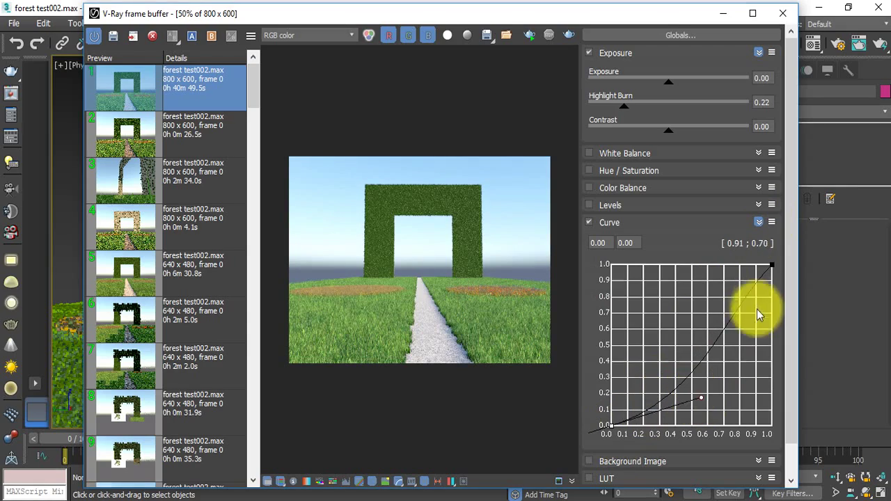
click(770, 266)
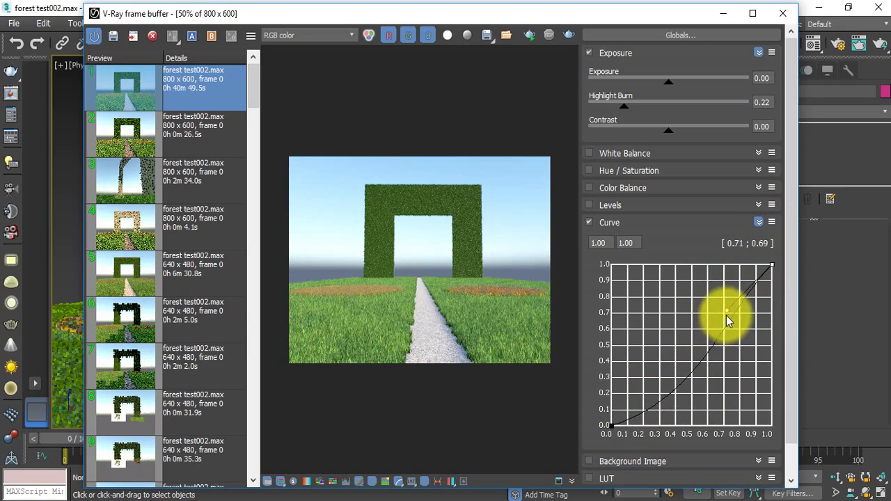
drag(727, 311, 701, 298)
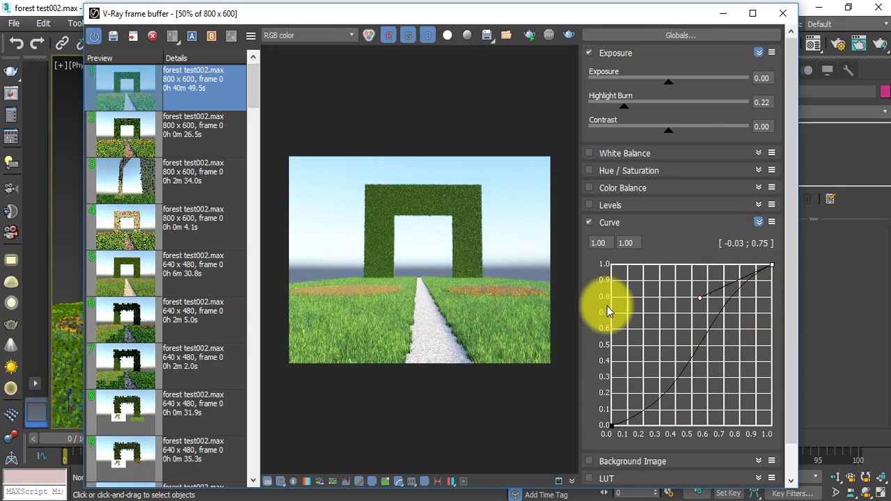
key(Delete)
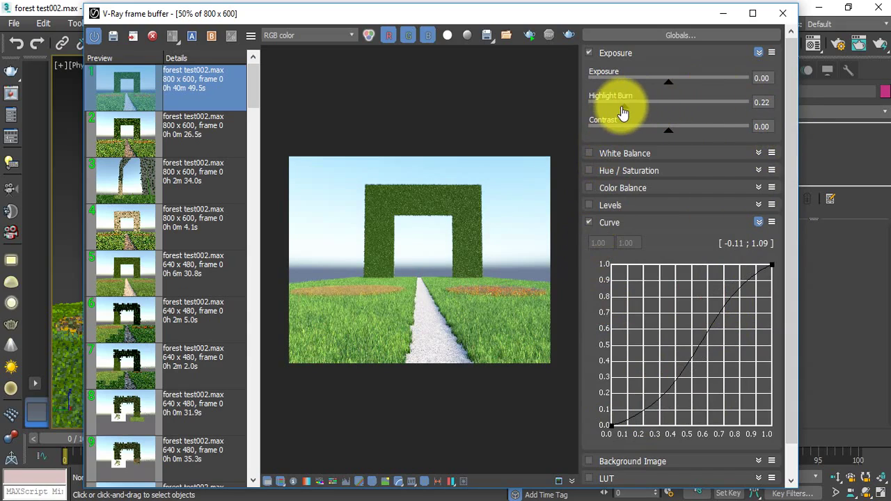
Lower Highlight Burn to 0.04 and expand the LUT correction settings
drag(624, 113, 593, 110)
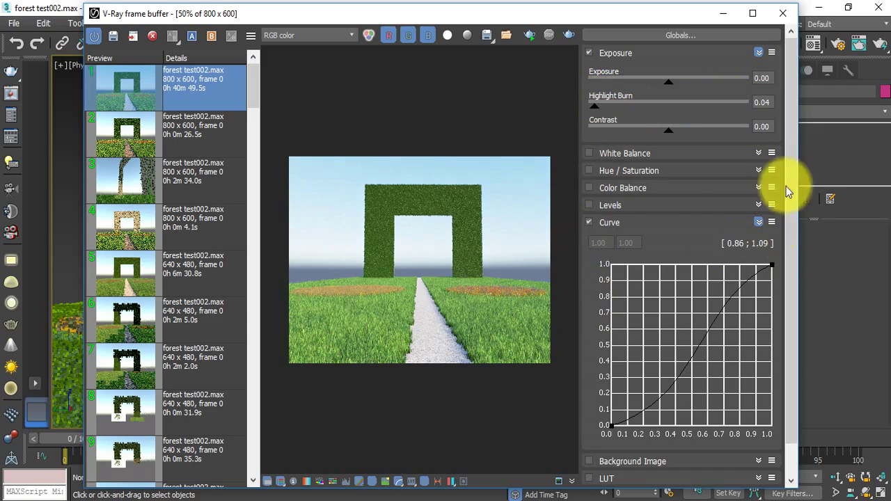
drag(794, 138, 790, 295)
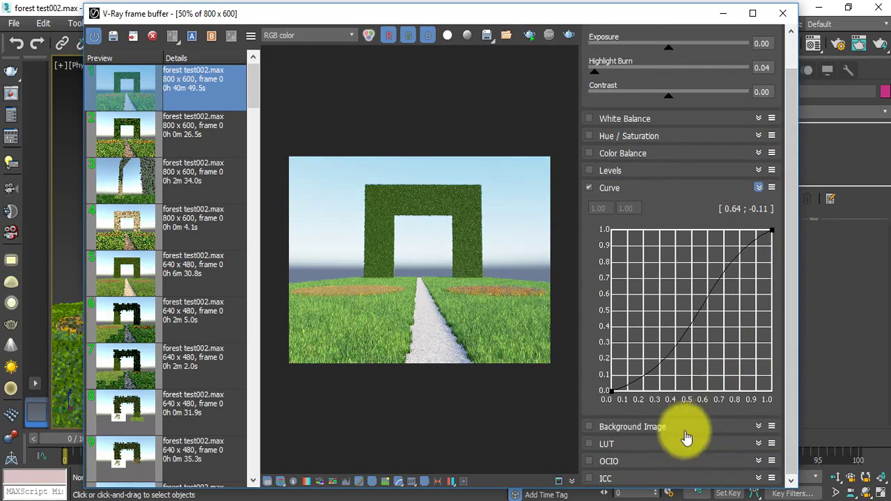
click(759, 444)
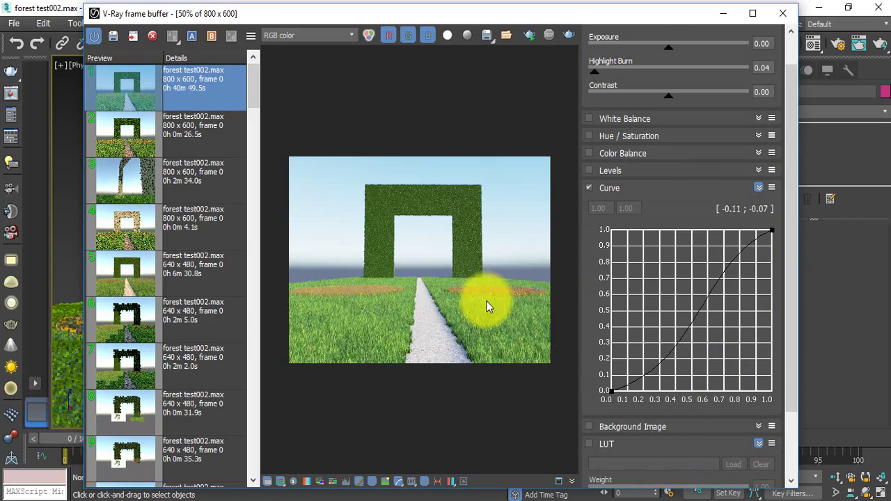